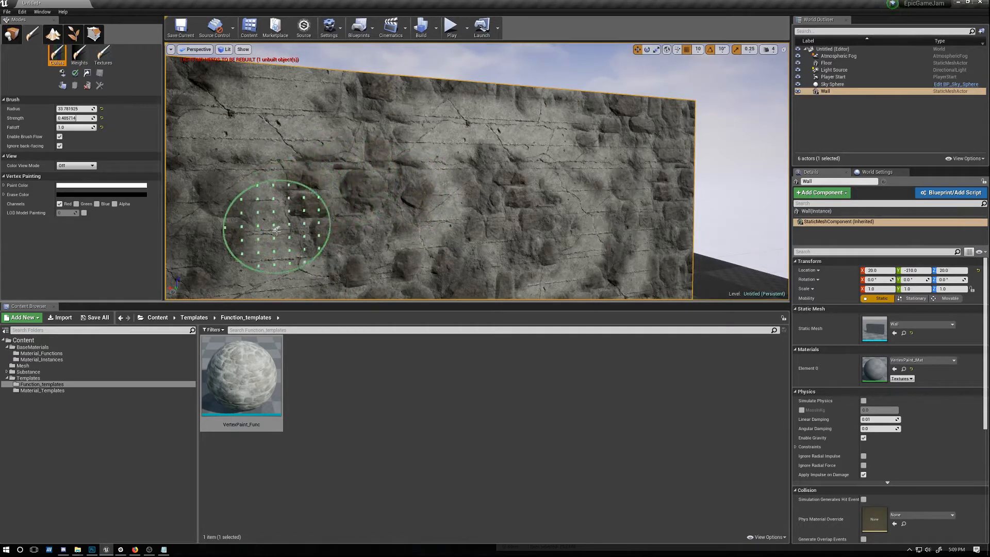
- Open RuinedBrick_INST from the BaseMaterials folder, set its Luminosity to 0.521 and position its editor so the wall stays in view
click(110, 347)
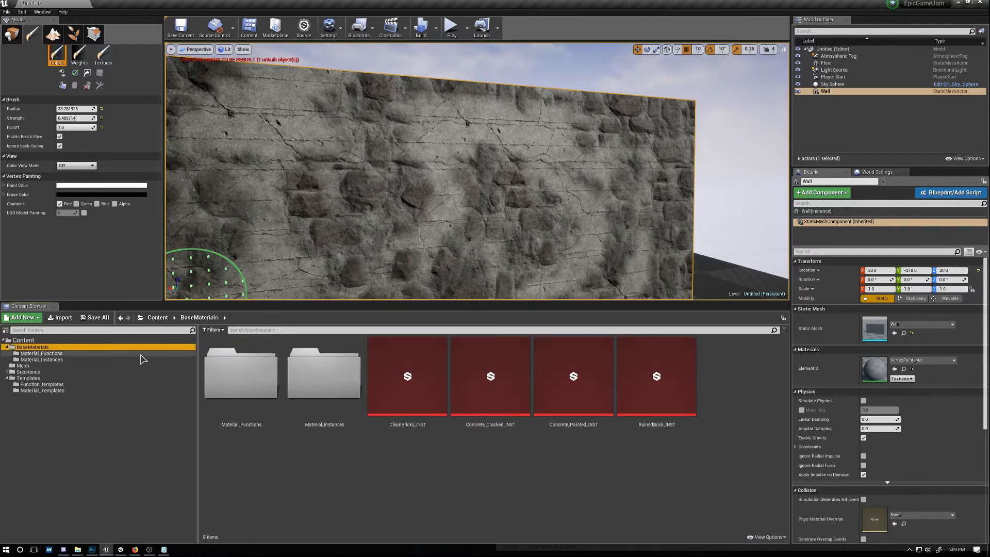
double_click(660, 402)
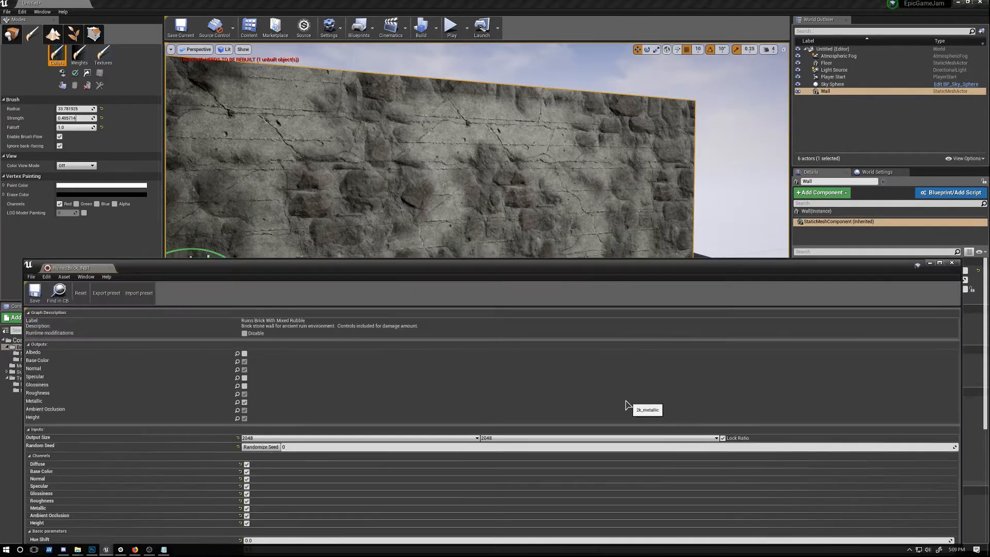
drag(480, 276, 819, 124)
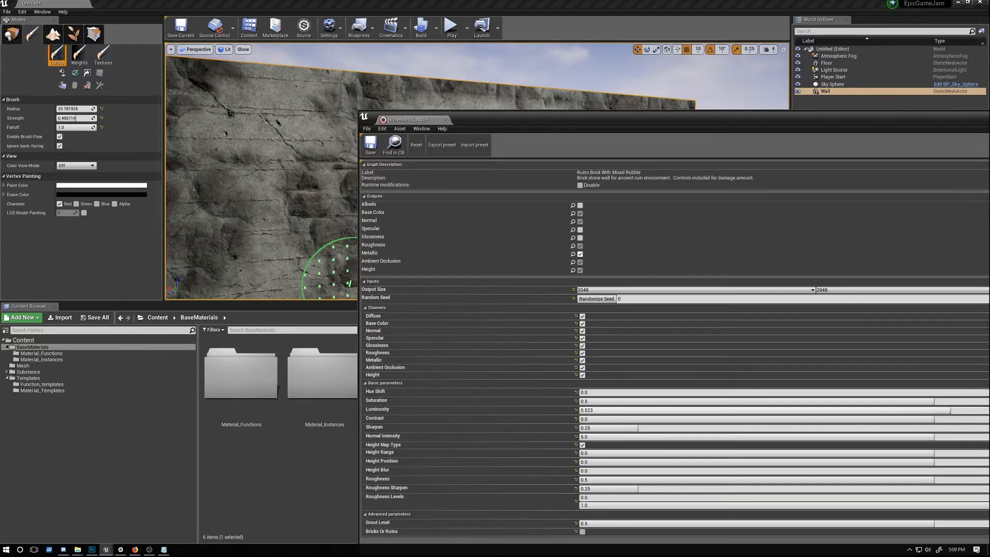
drag(949, 411, 948, 410)
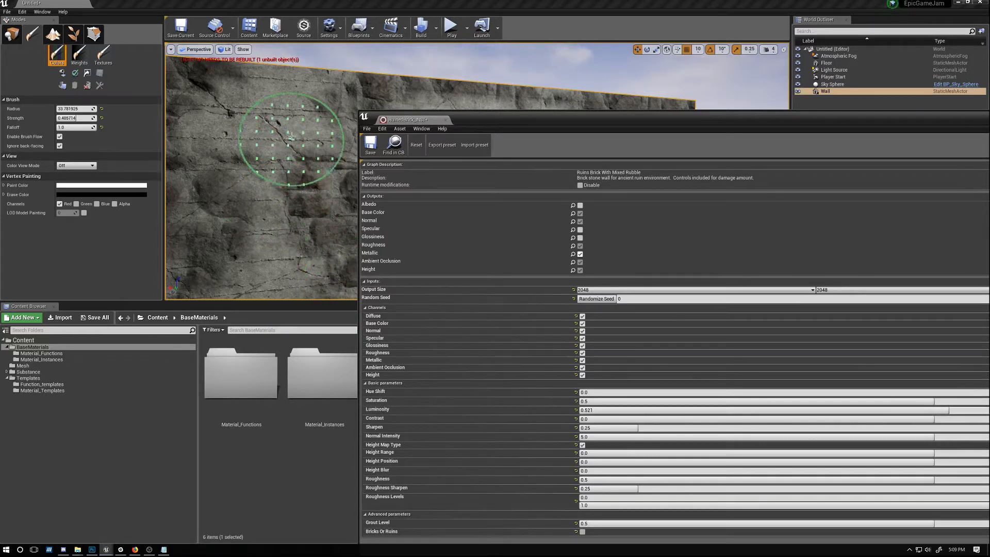
drag(492, 124, 667, 192)
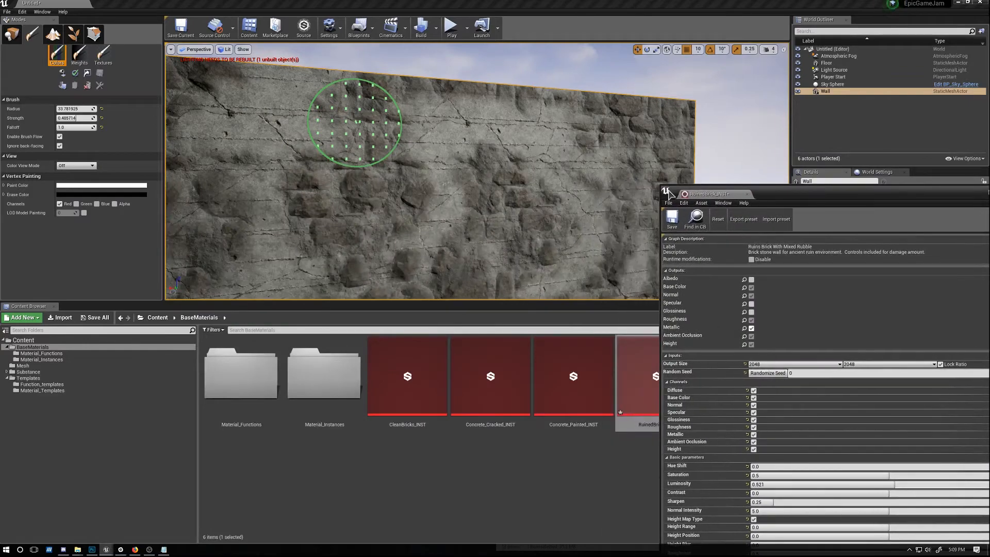
drag(808, 199, 565, 110)
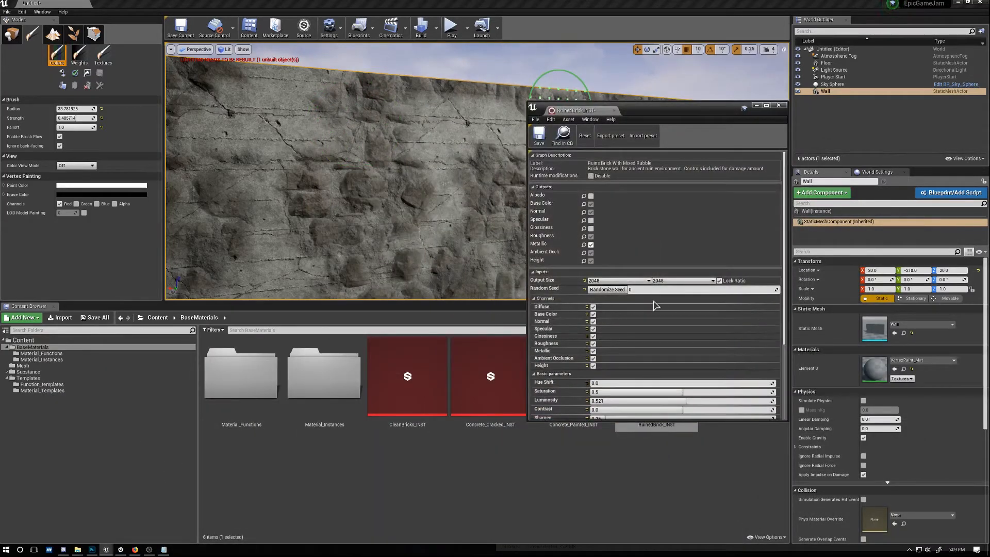
- Set the ruined brick's Luminosity to 0.596, Saturation to 0.467 and Contrast to 0.087
scroll(655, 309, down, 1)
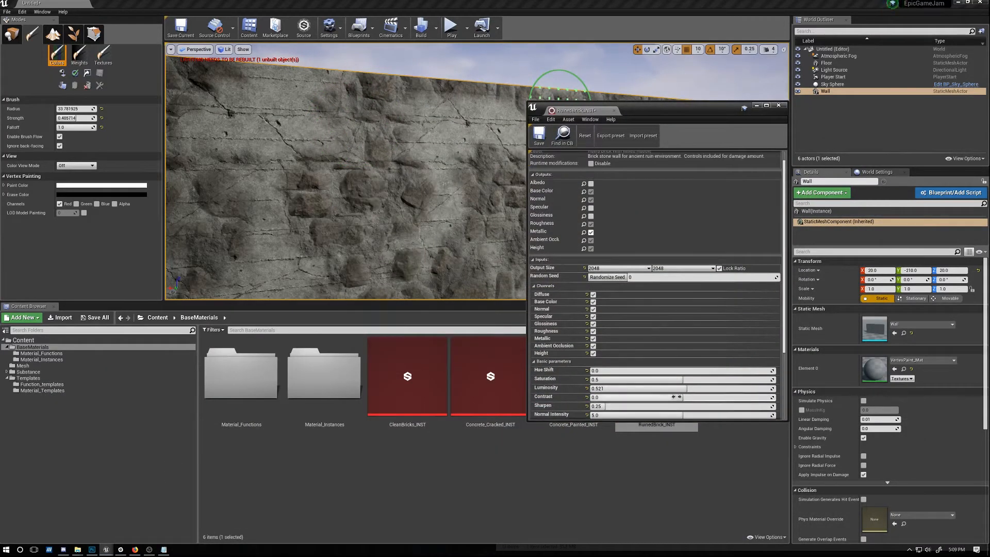
mouse_move(687, 388)
mouse_down()
mouse_move(676, 388)
mouse_move(703, 388)
mouse_up()
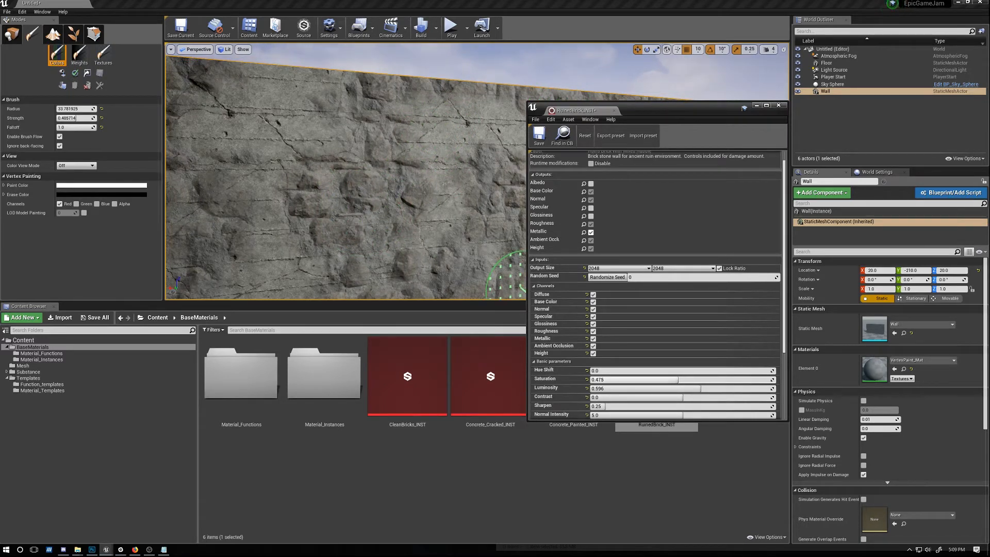
mouse_move(408, 189)
alt+mouse_down()
mouse_move(438, 206)
mouse_move(454, 190)
mouse_move(444, 201)
mouse_move(498, 206)
mouse_move(498, 258)
alt+mouse_up()
scroll(659, 343, down, 3)
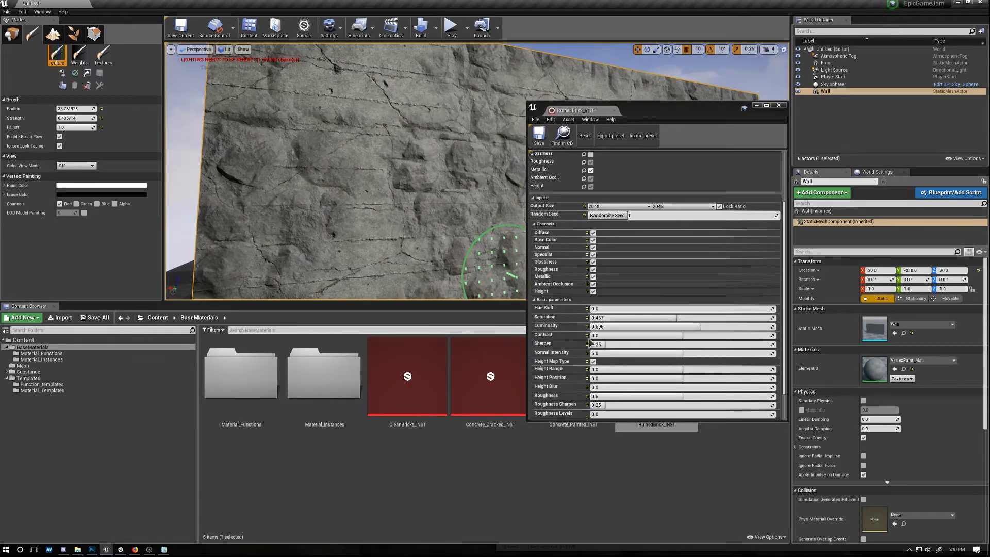
drag(592, 335, 603, 335)
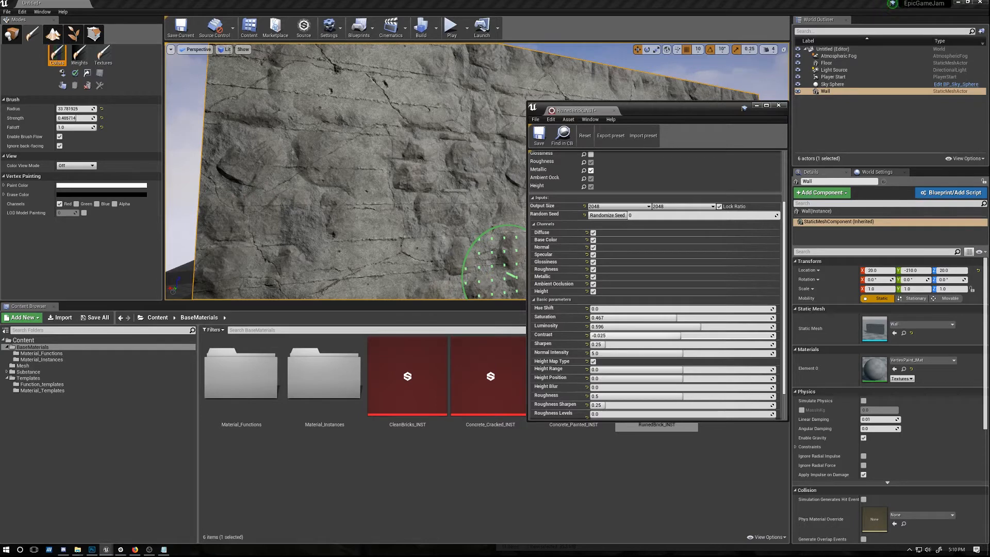
- Tune the ruined brick's height map to Height Range -0.879 and Height Position -0.559, and close its editor
click(593, 362)
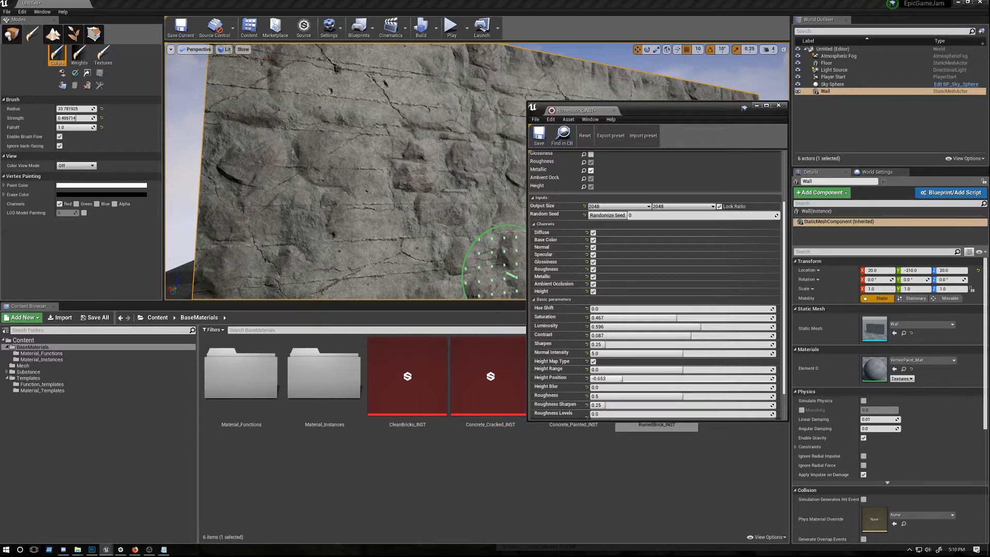
drag(621, 379, 727, 379)
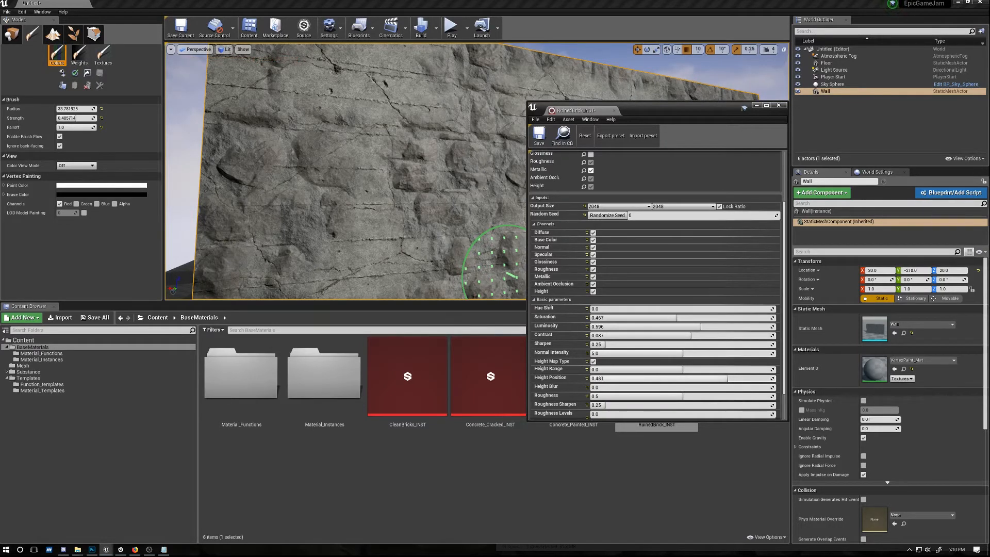
drag(627, 378, 590, 379)
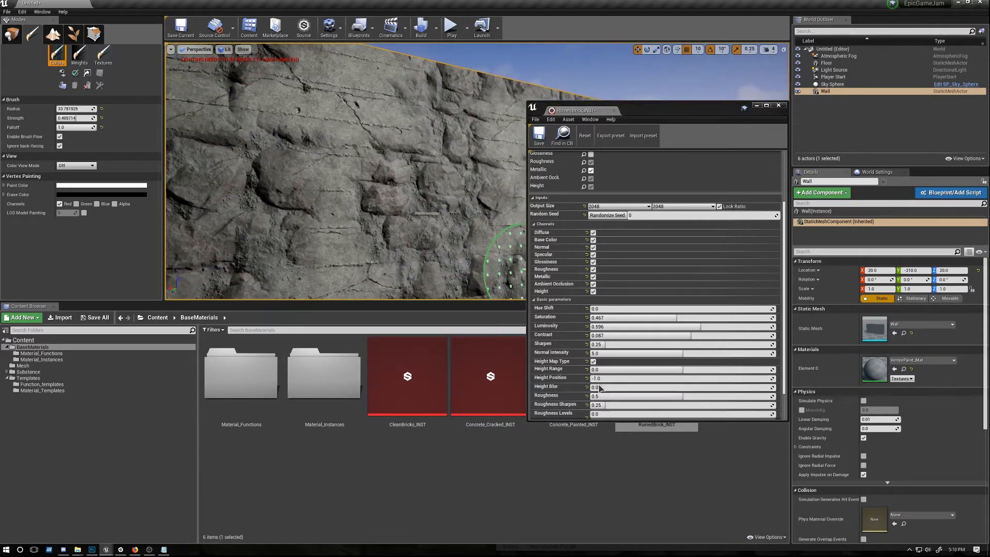
drag(593, 378, 607, 378)
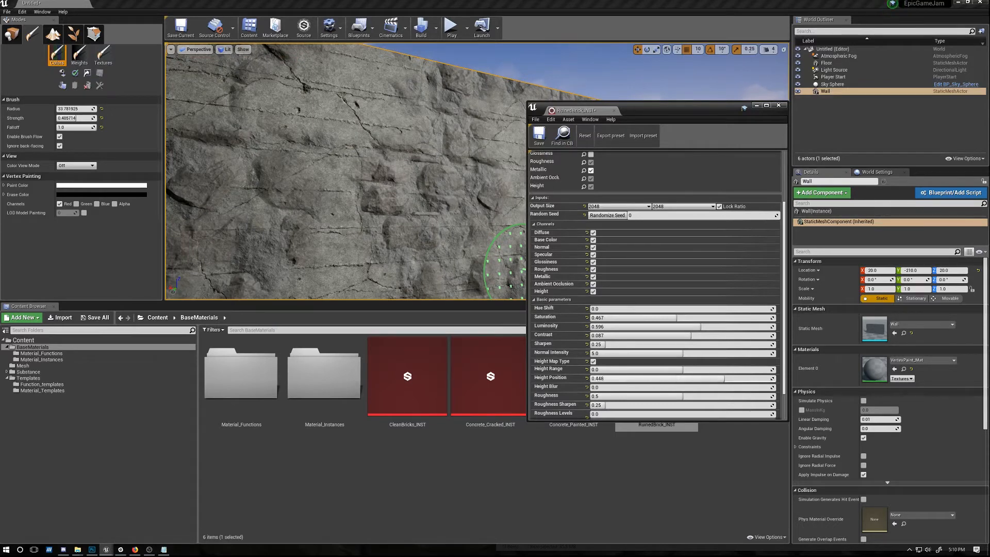
drag(683, 377, 598, 369)
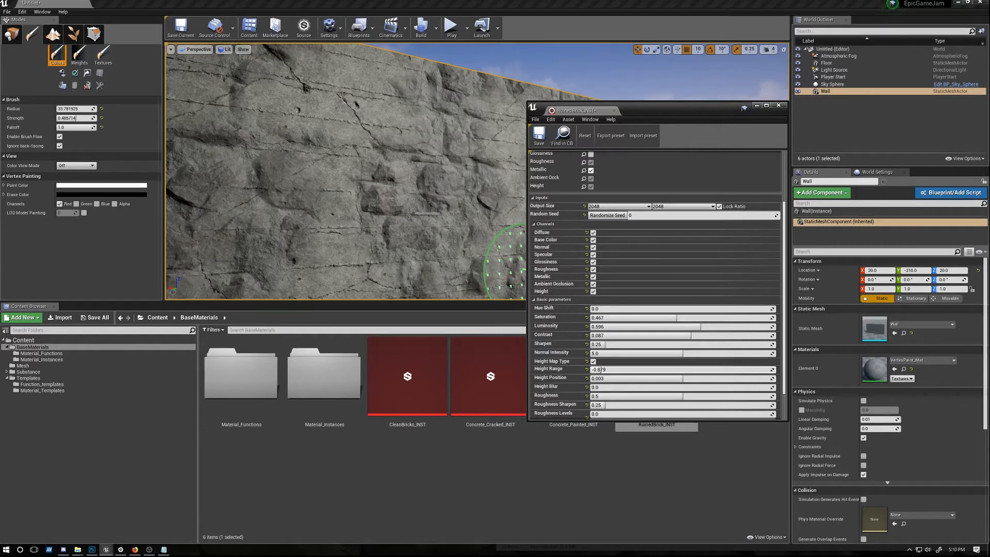
drag(680, 378, 630, 379)
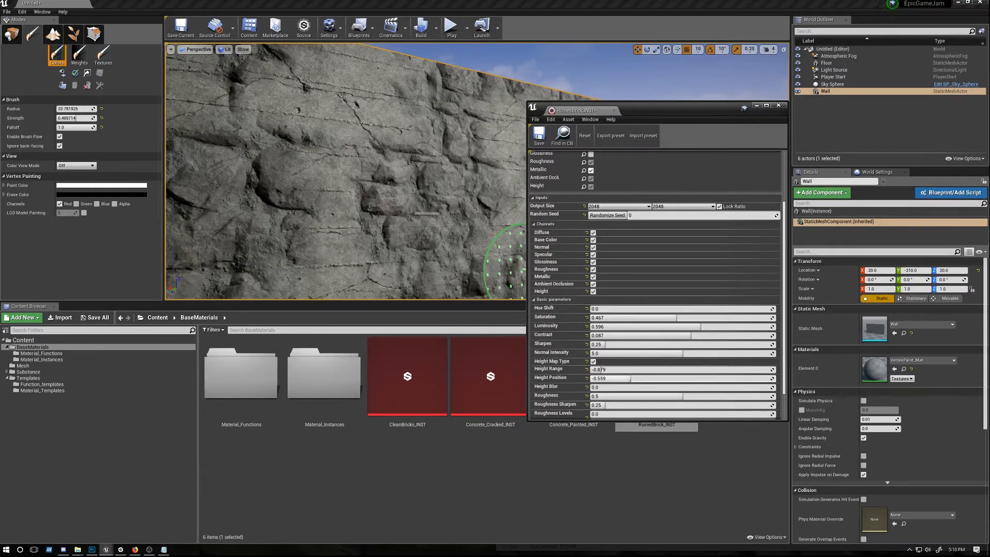
mouse_move(425, 235)
right_down()
mouse_move(386, 232)
mouse_move(433, 253)
mouse_move(438, 237)
right_up()
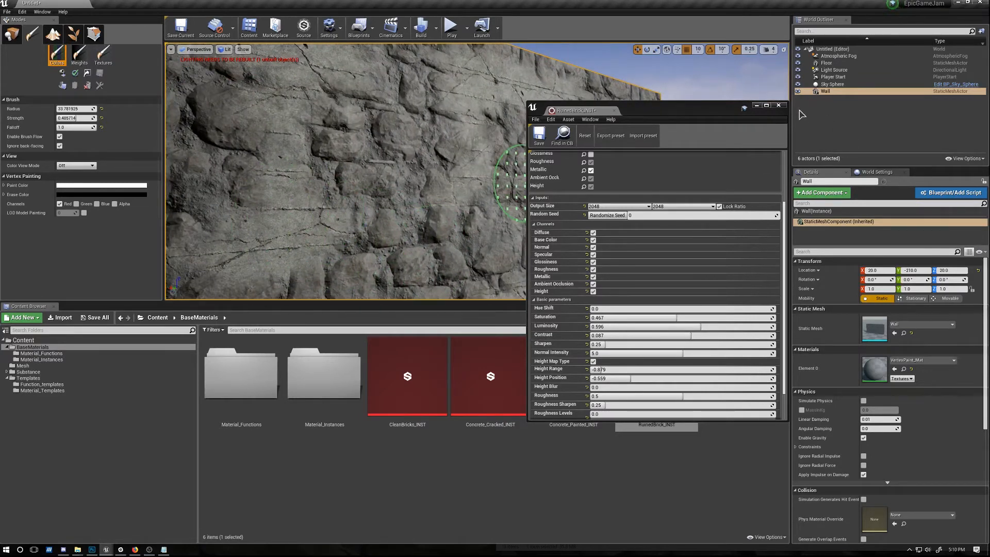
click(778, 106)
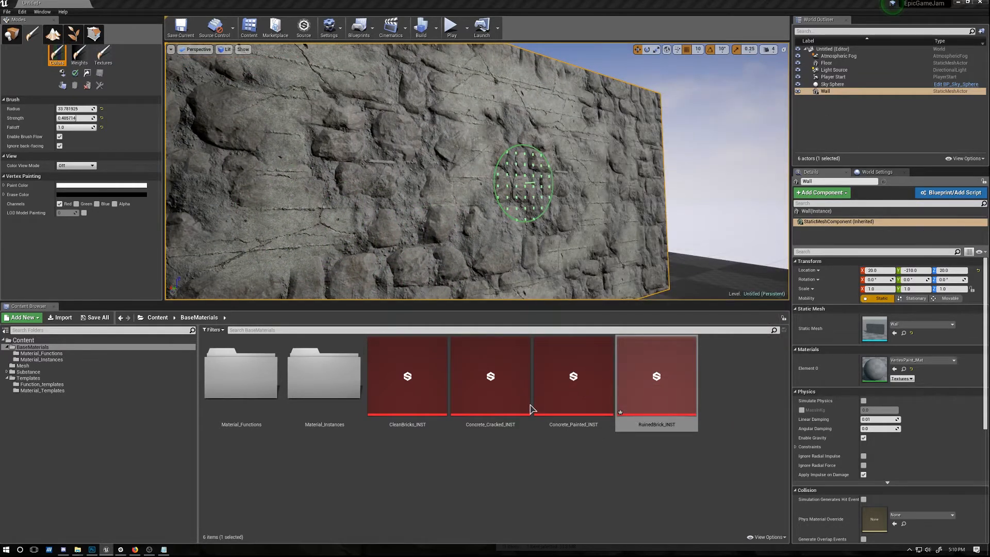
- Open Concrete_Cracked_INST, set Luminosity to 0.487, Height Position to -0.173 and Height Range to 0.393, and close its editor to check the wall
double_click(495, 404)
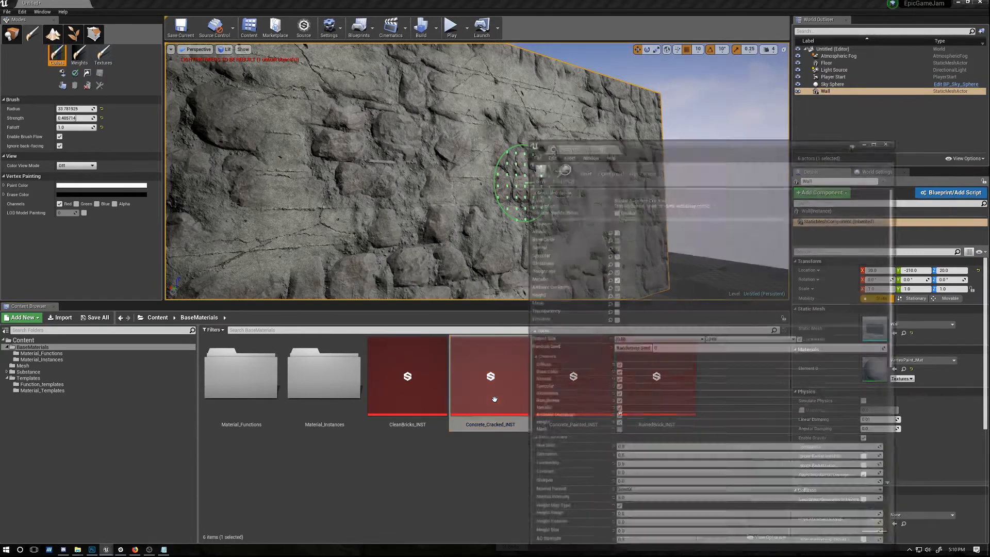
scroll(597, 391, down, 6)
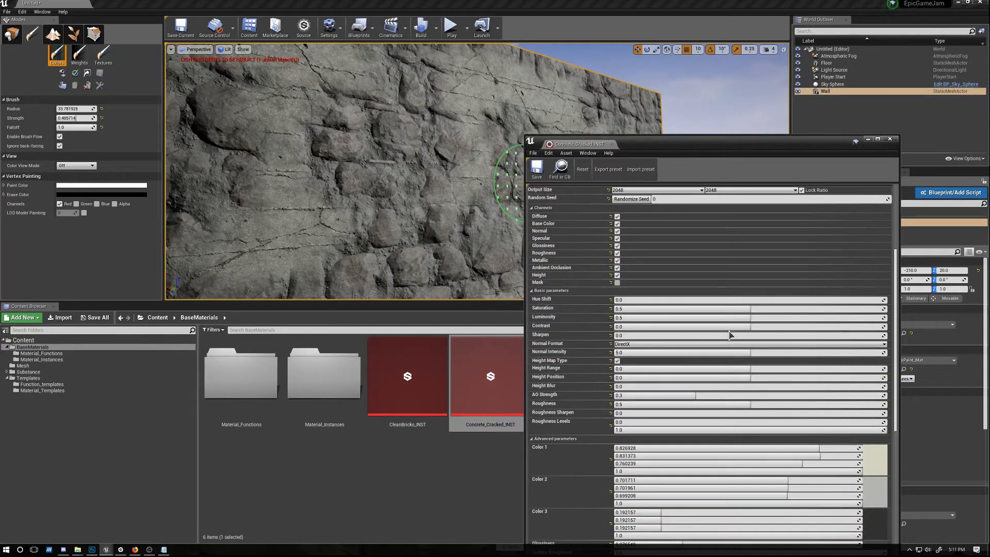
drag(751, 320, 750, 321)
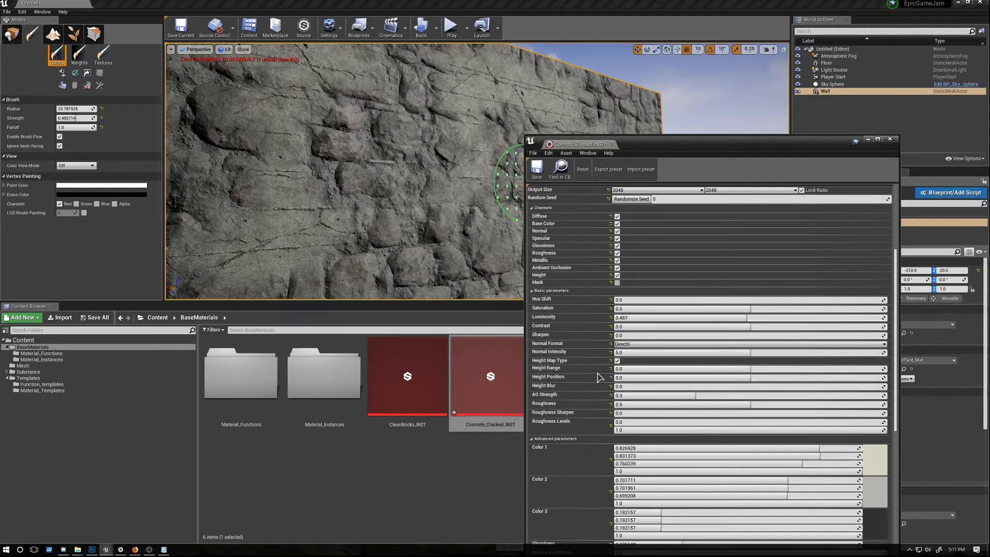
drag(750, 377, 704, 378)
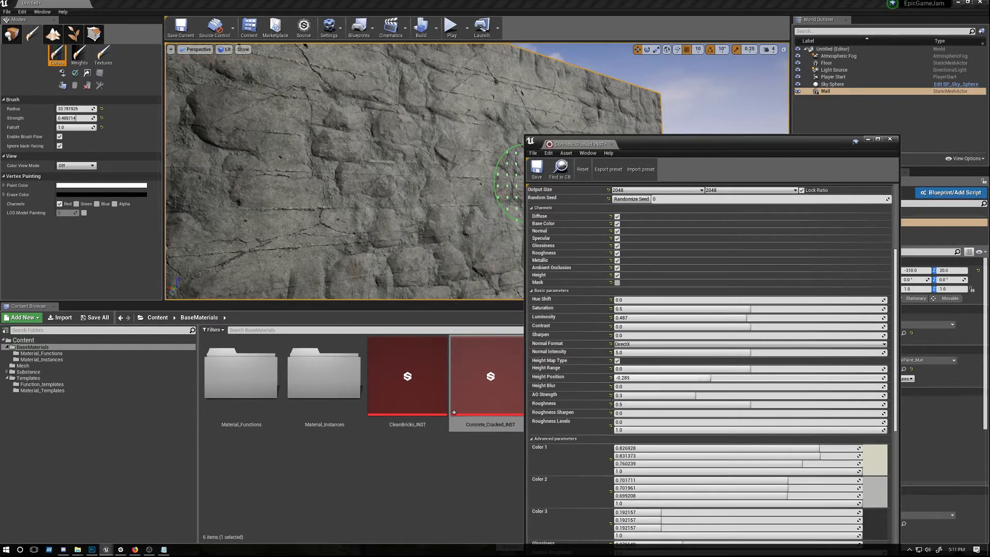
drag(722, 377, 803, 369)
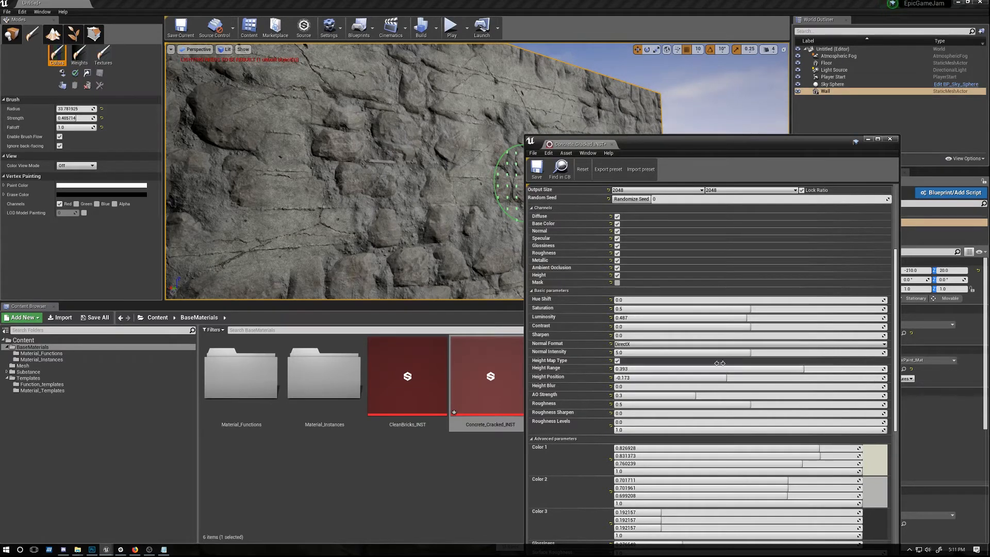
click(889, 139)
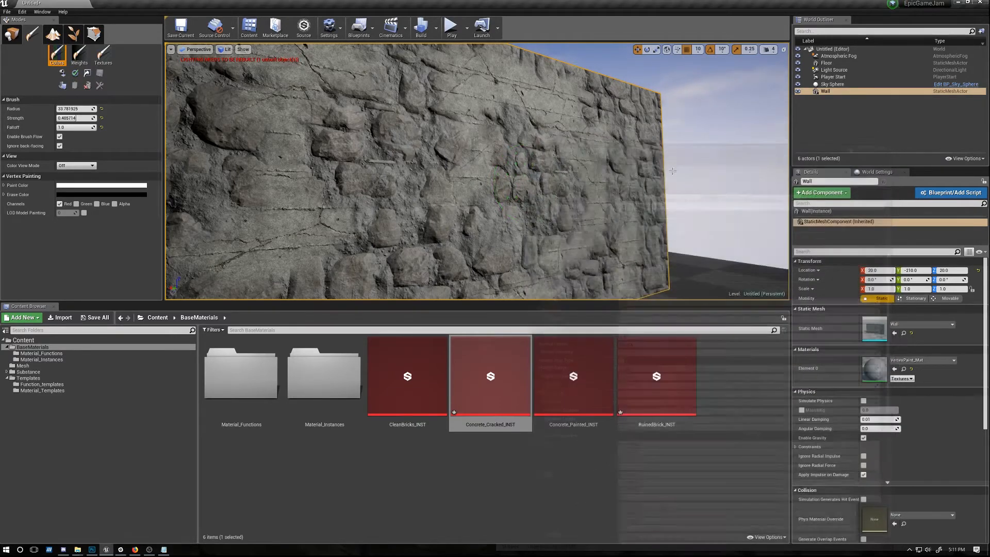
mouse_move(592, 196)
right_down()
mouse_move(464, 201)
mouse_move(598, 196)
mouse_move(579, 189)
right_up()
right_drag(471, 192, 441, 159)
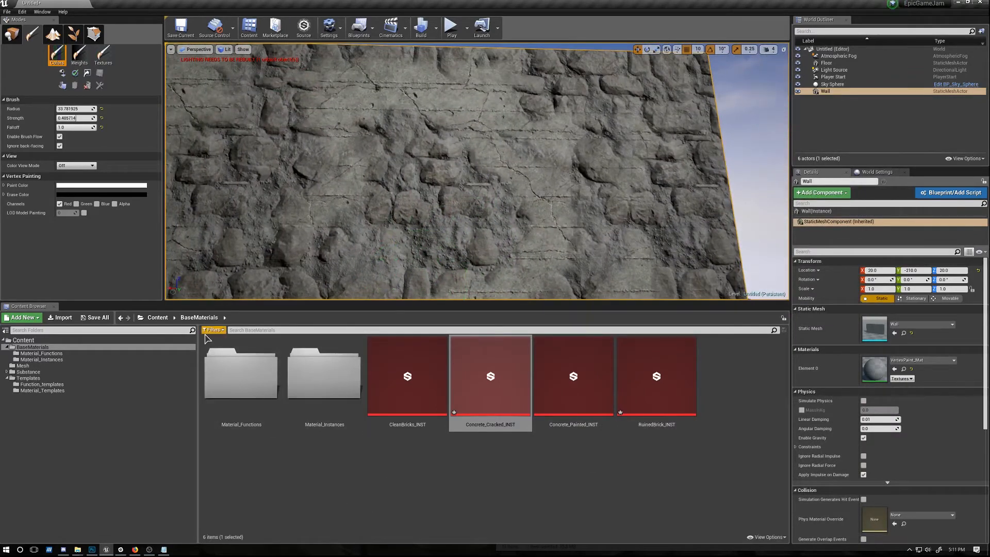
- Open VertexPaint_Func from the Function_templates folder and move the Min node away from Multiply to make room between them
click(92, 384)
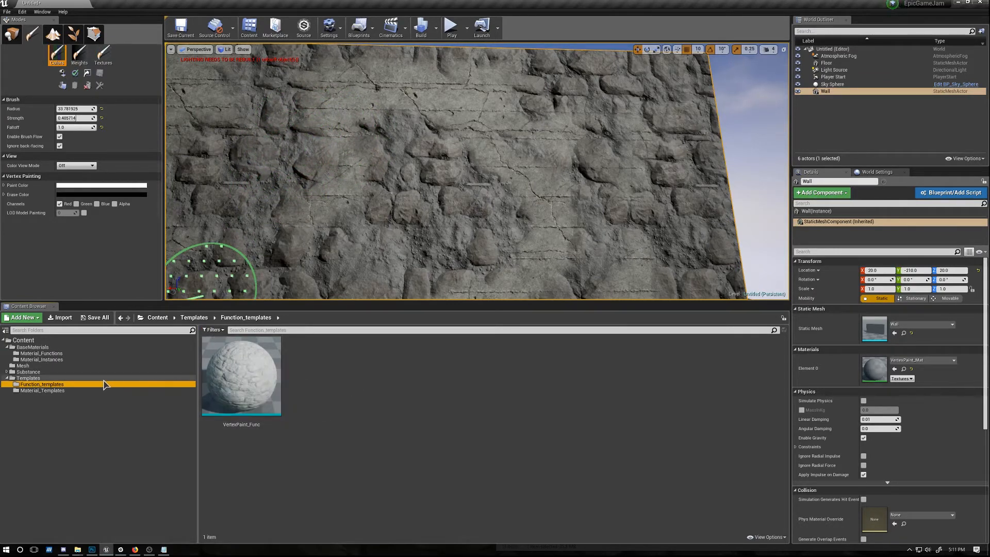
click(240, 377)
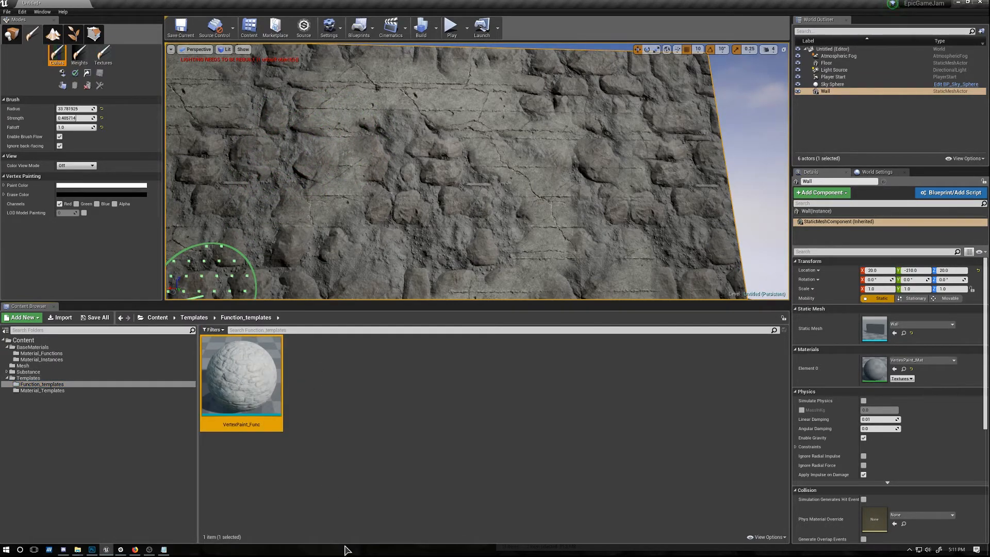
double_click(242, 368)
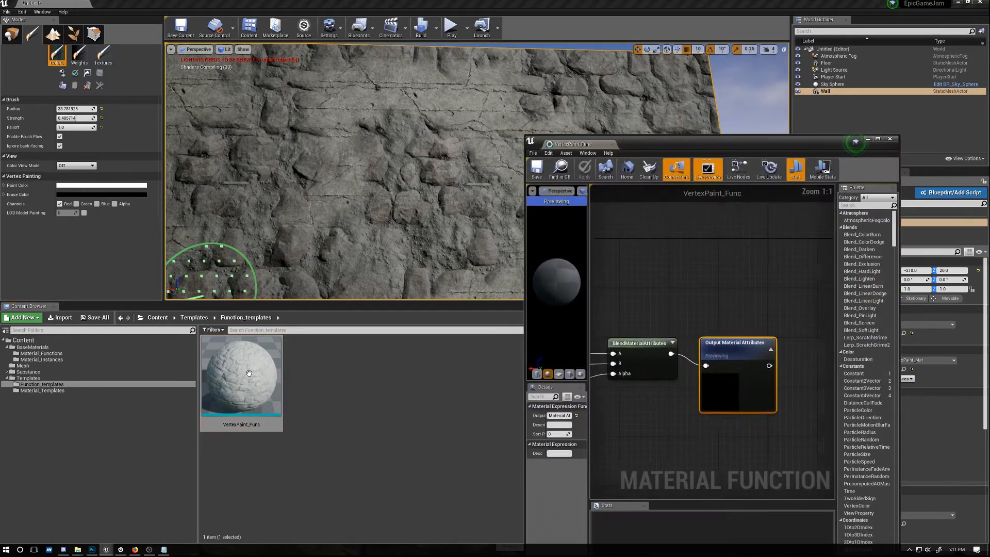
right_drag(613, 228, 728, 311)
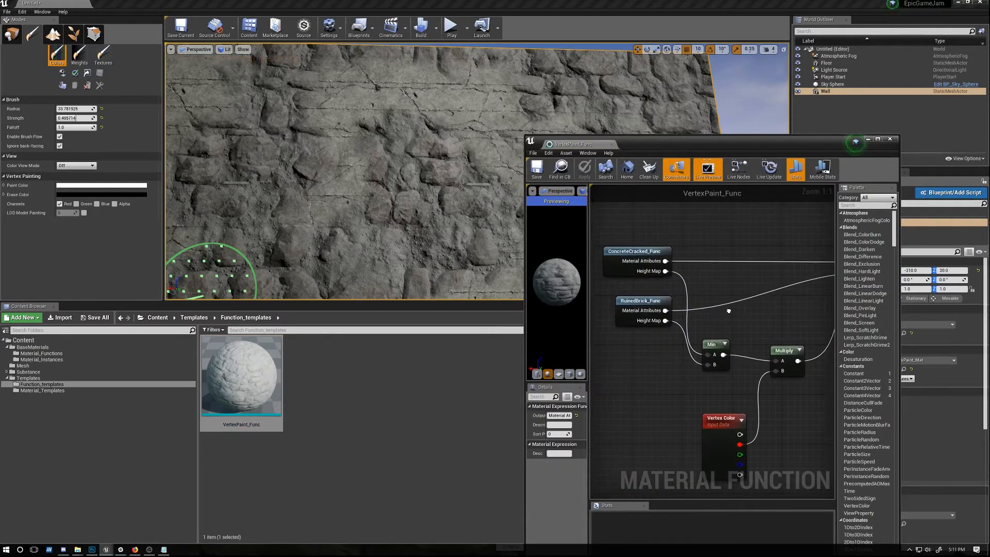
drag(625, 251, 594, 243)
drag(740, 339, 653, 320)
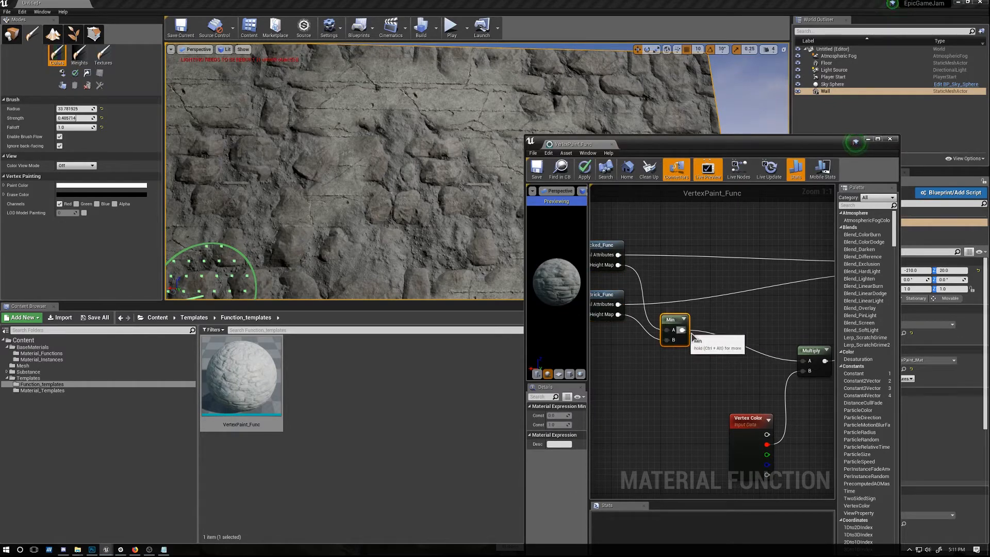
- Add a CheapContrast node to the graph and place it between Min and Multiply
click(735, 328)
right_click(735, 326)
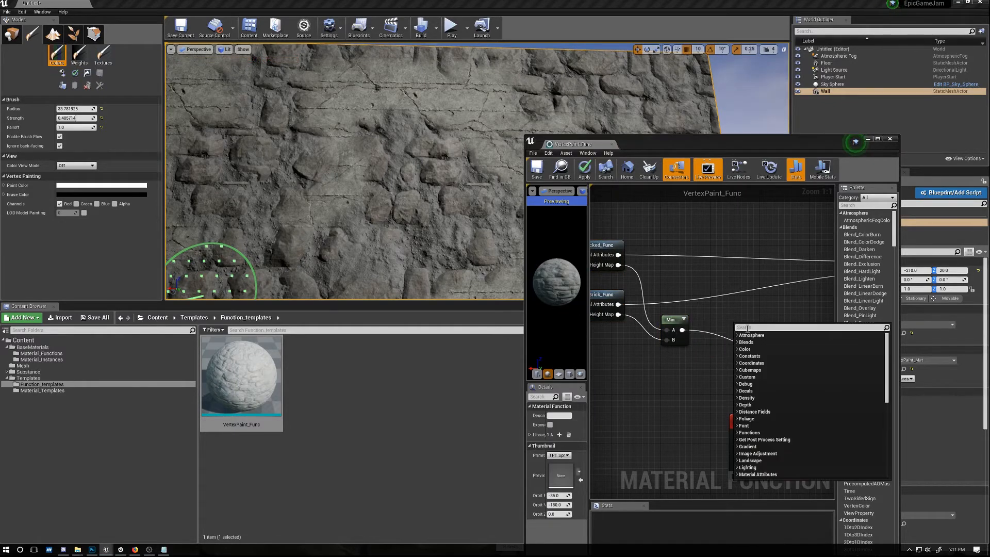
text(c)
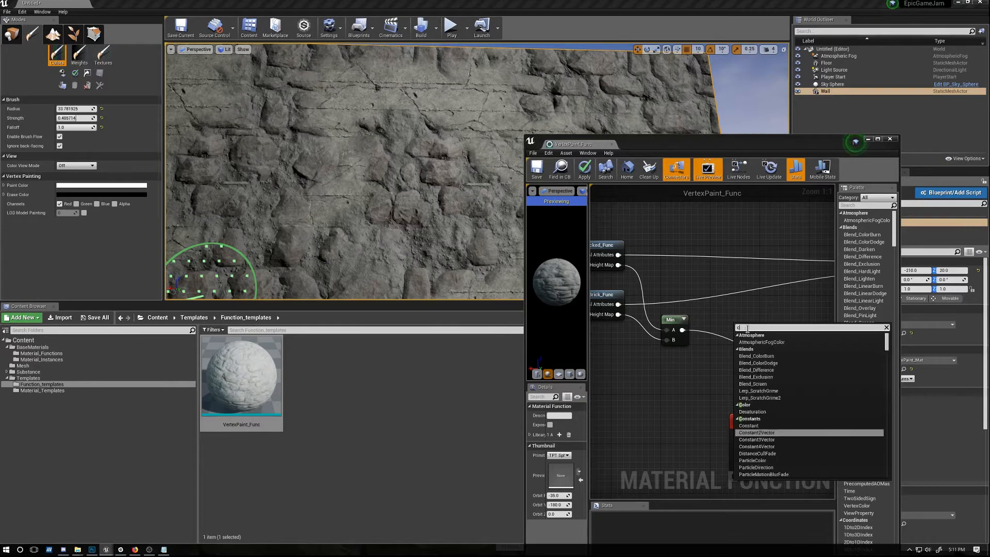
text(heap co)
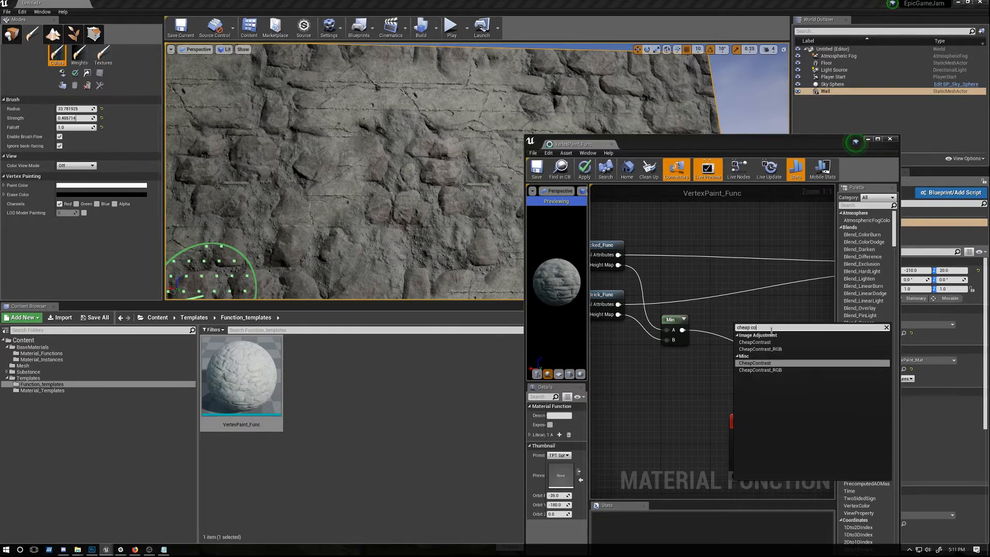
click(761, 364)
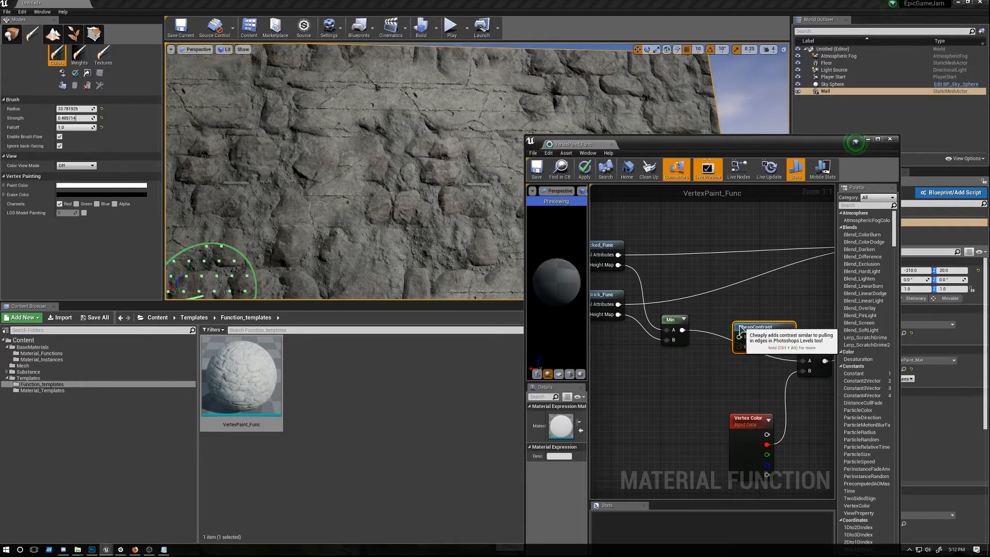
drag(741, 328, 716, 326)
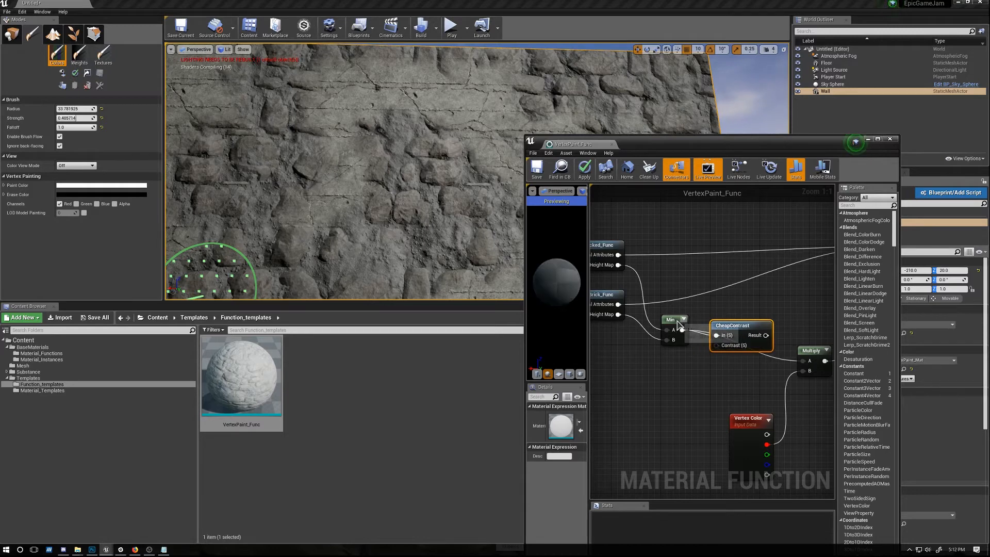
- Preview the Min node's output on the preview sphere and move the CheapContrast node up and away from Min
right_click(678, 323)
click(691, 329)
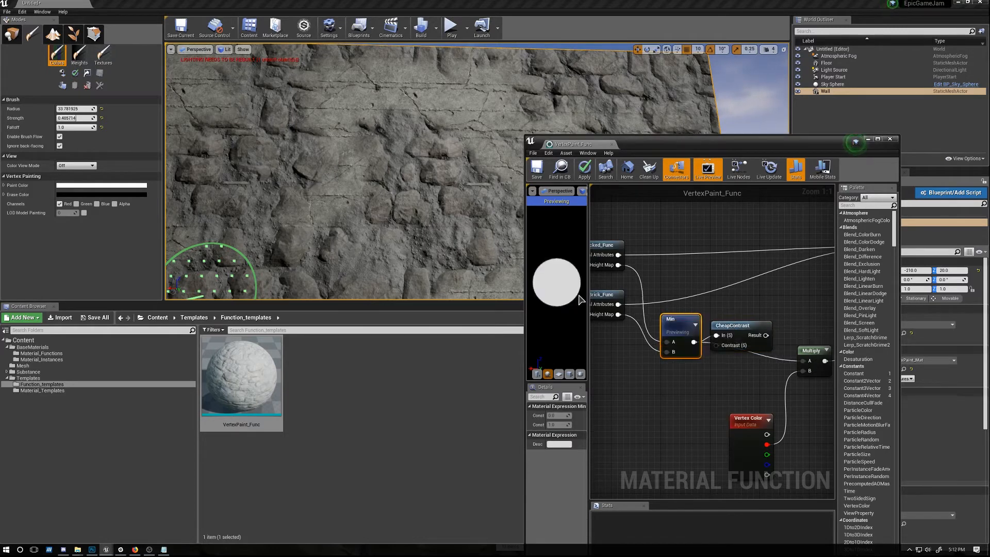
mouse_move(564, 300)
right_down()
mouse_move(563, 329)
mouse_move(563, 300)
right_up()
drag(735, 322, 766, 310)
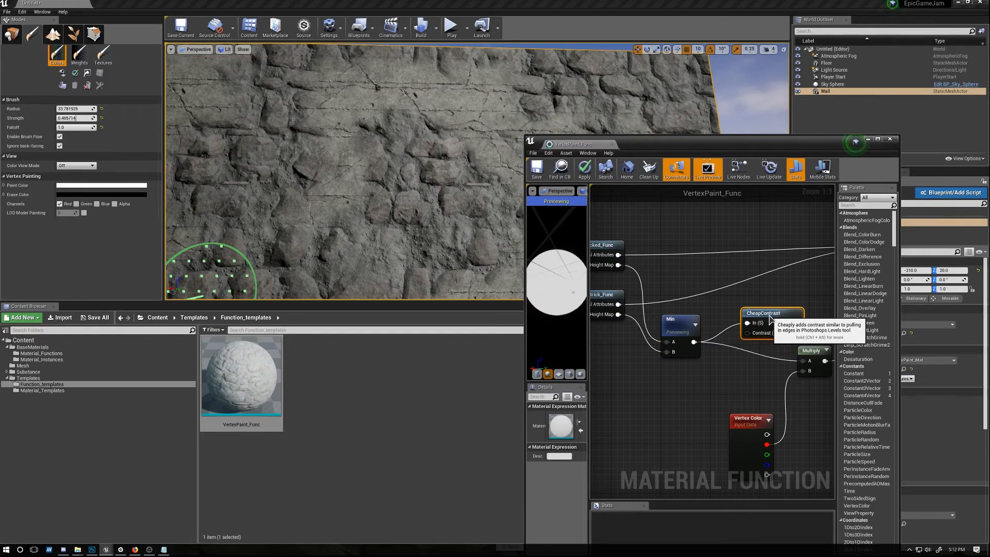
right_drag(671, 394, 690, 374)
drag(564, 315, 568, 330)
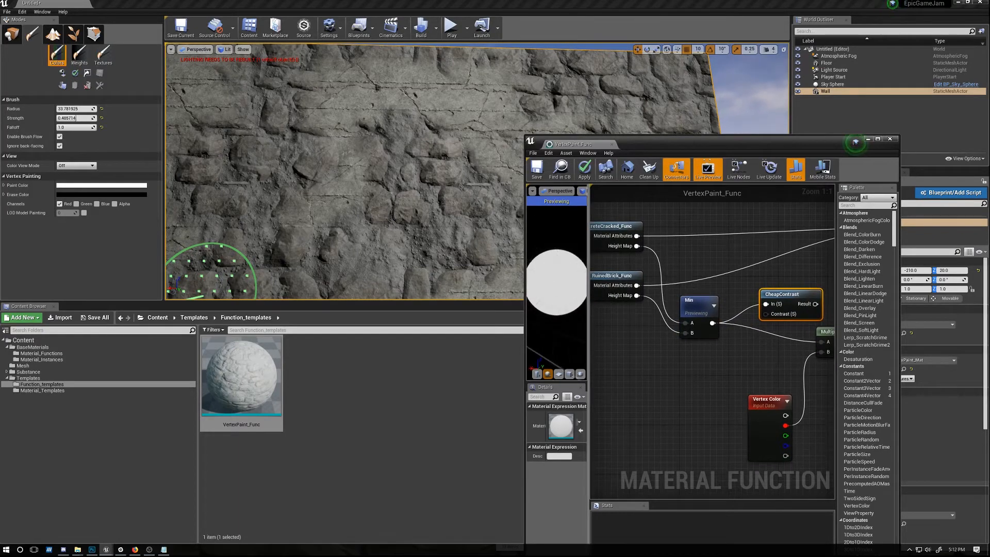
- Add a Constant node with value 1 below Min and connect it to CheapContrast's Contrast input
click(681, 371)
right_drag(681, 371, 687, 368)
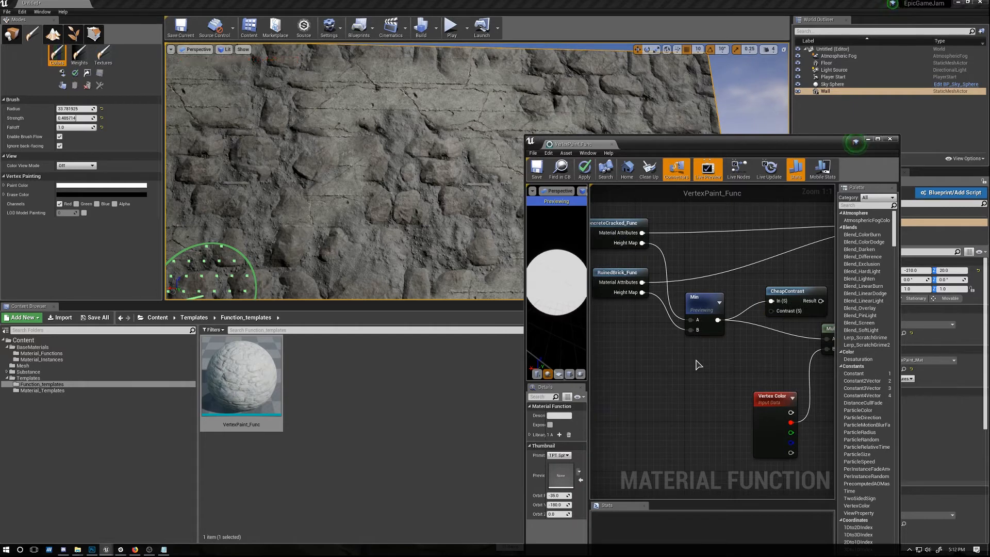
key(1)
click(696, 360)
drag(709, 376, 771, 311)
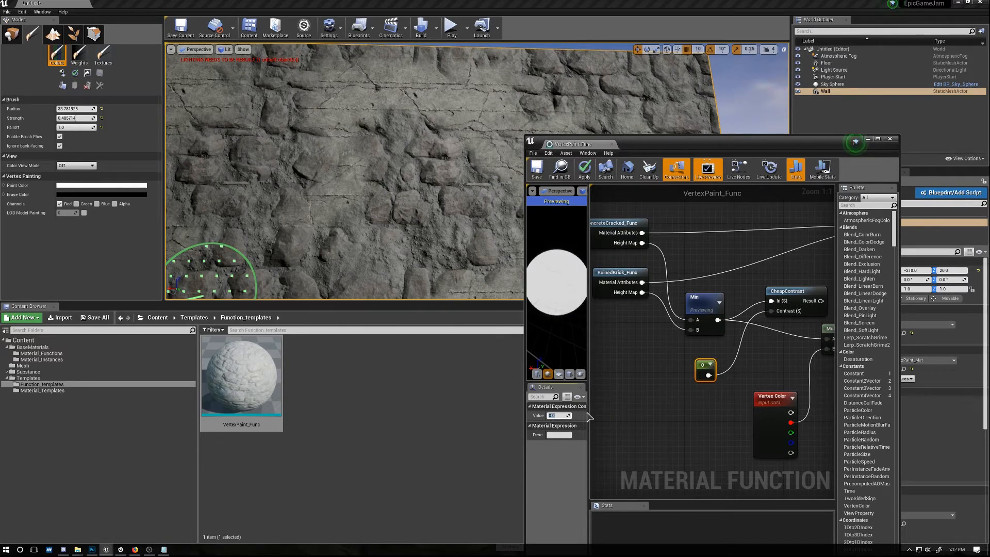
text(1)
click(672, 380)
- Connect CheapContrast's Result to the A input of Multiply and preview the CheapContrast node
drag(820, 301, 736, 344)
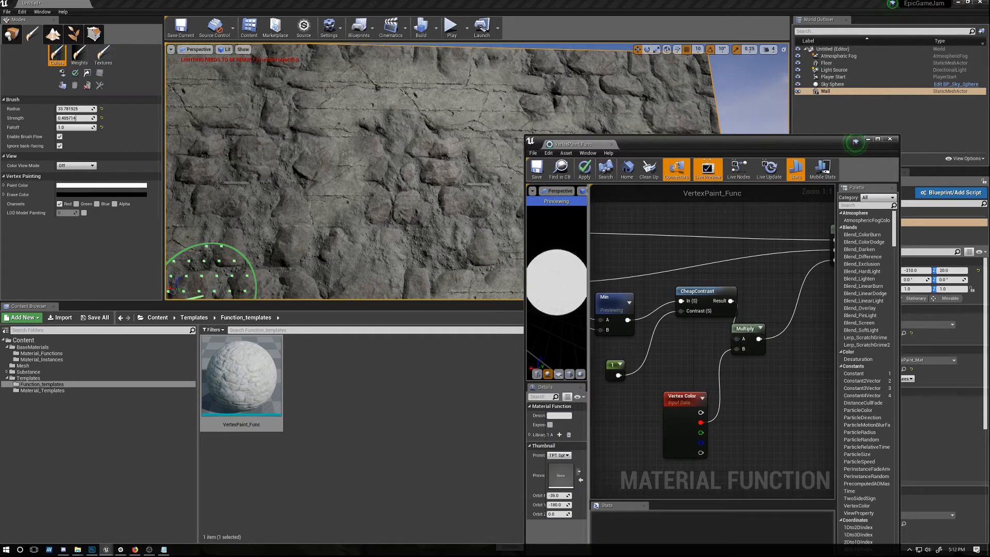
click(699, 293)
right_click(699, 292)
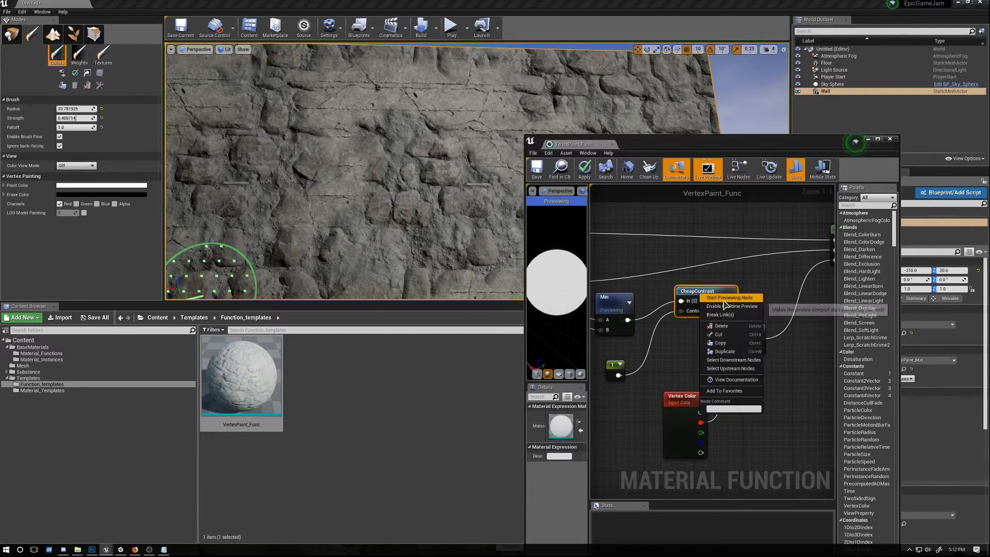
click(722, 300)
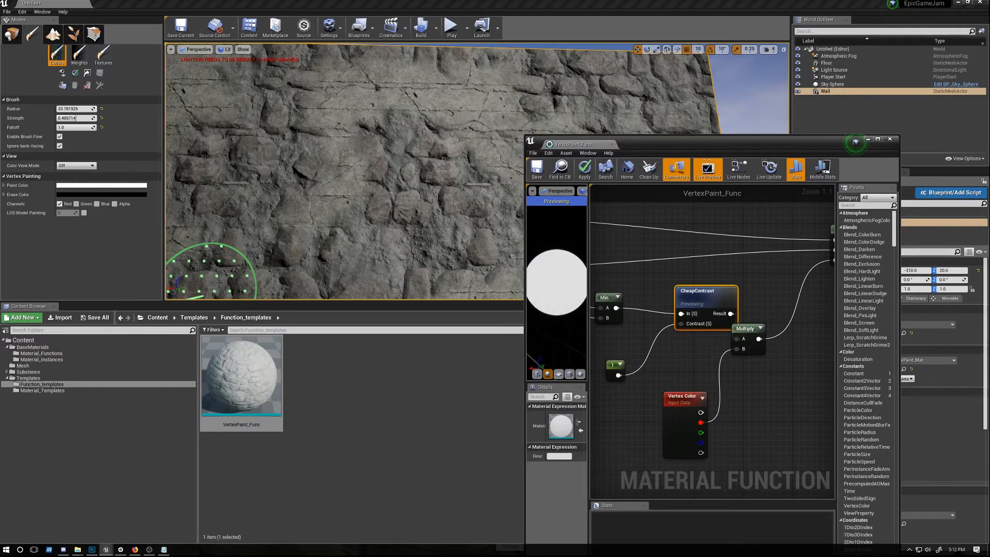
scroll(557, 281, up, 3)
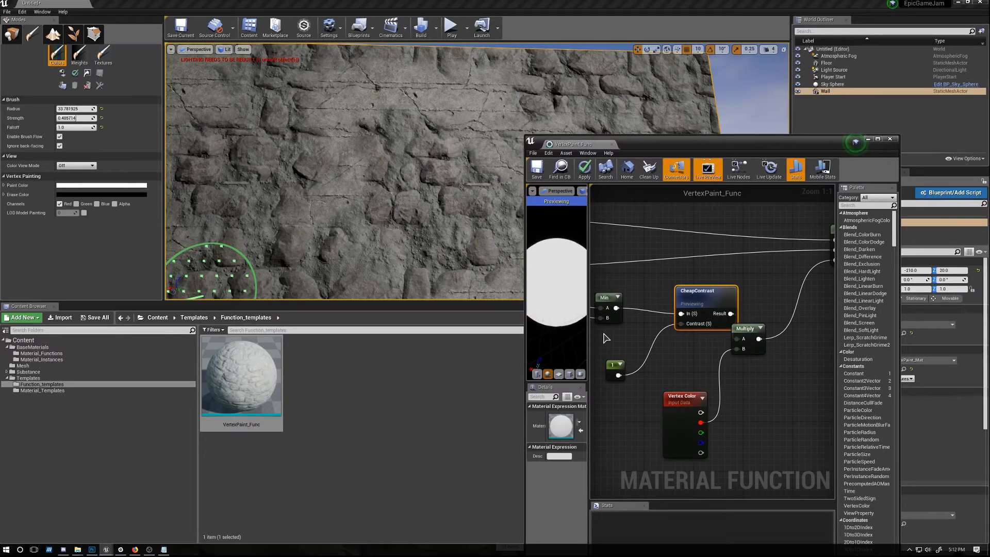
- Reposition CheapContrast between Min and Multiply and apply the changes to VertexPaint_Func
right_drag(655, 349, 689, 351)
drag(738, 293, 700, 310)
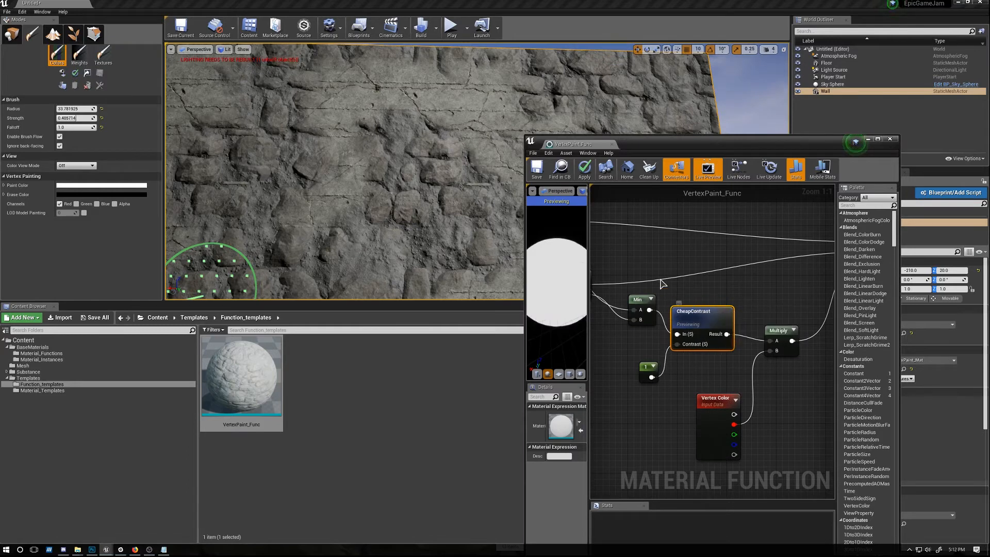
click(584, 169)
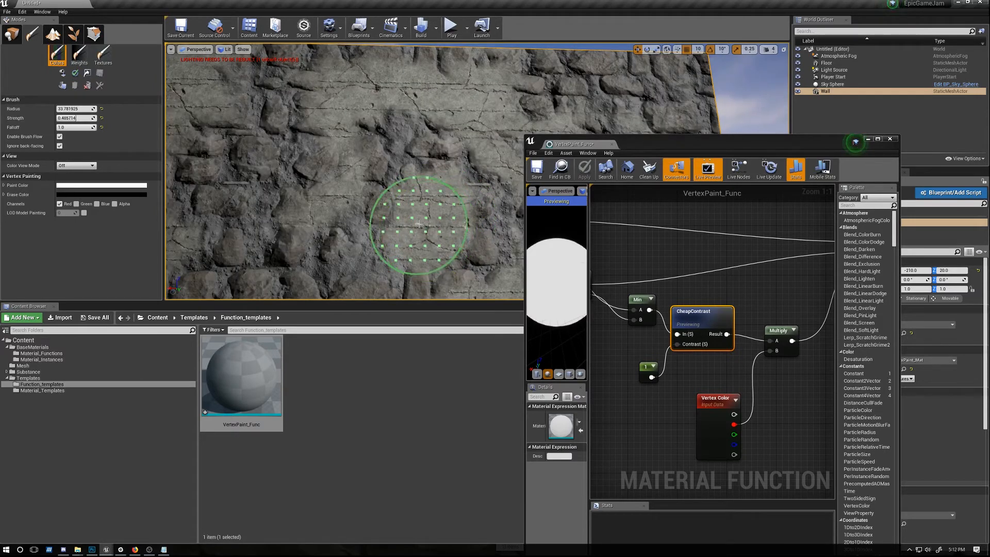
- Examine the sharpened blend between concrete and brick across the wall, closing the VertexPaint_Func editor for a full view
right_drag(404, 250, 434, 281)
right_drag(362, 222, 358, 218)
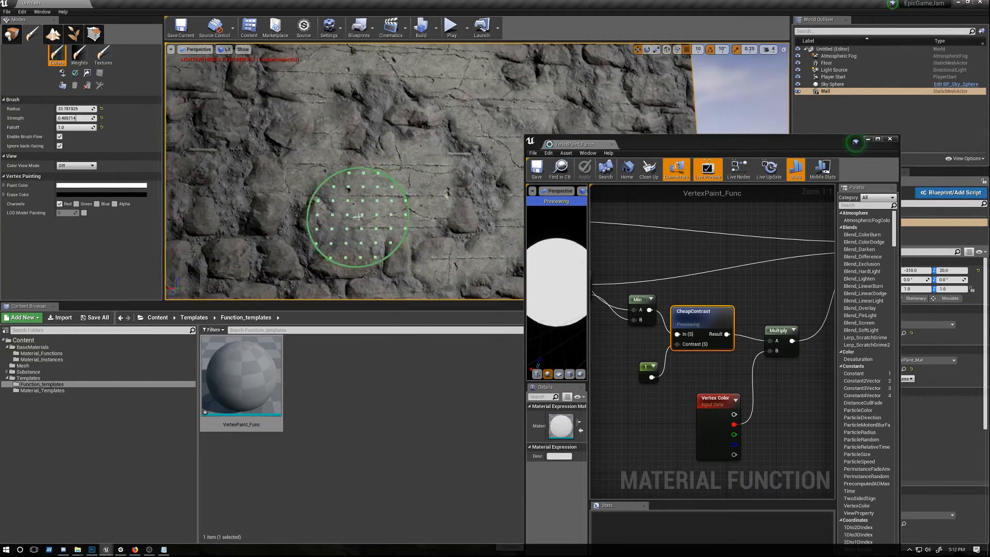
drag(357, 218, 274, 175)
right_drag(415, 199, 414, 178)
mouse_move(417, 196)
mouse_down()
mouse_move(410, 235)
mouse_move(421, 203)
mouse_move(395, 150)
mouse_up()
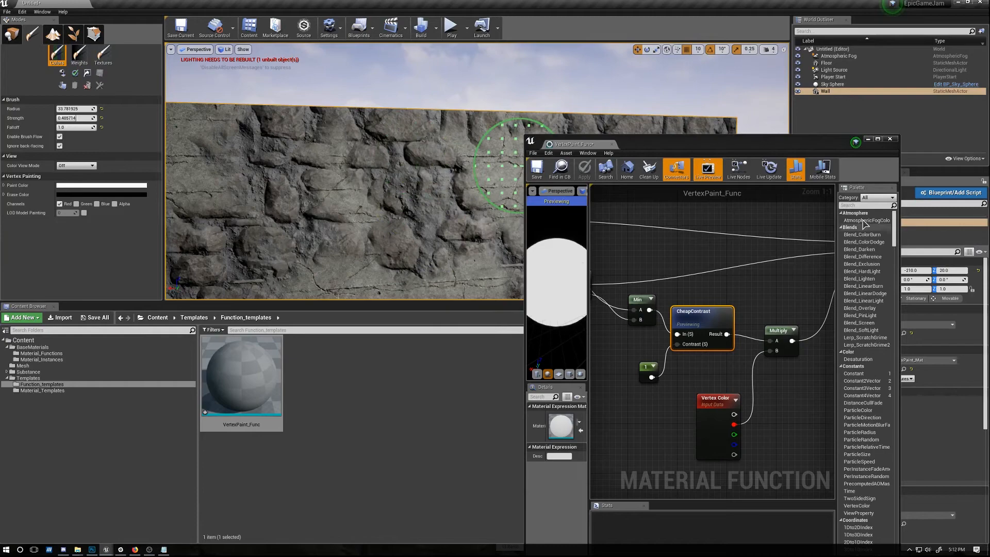
click(887, 140)
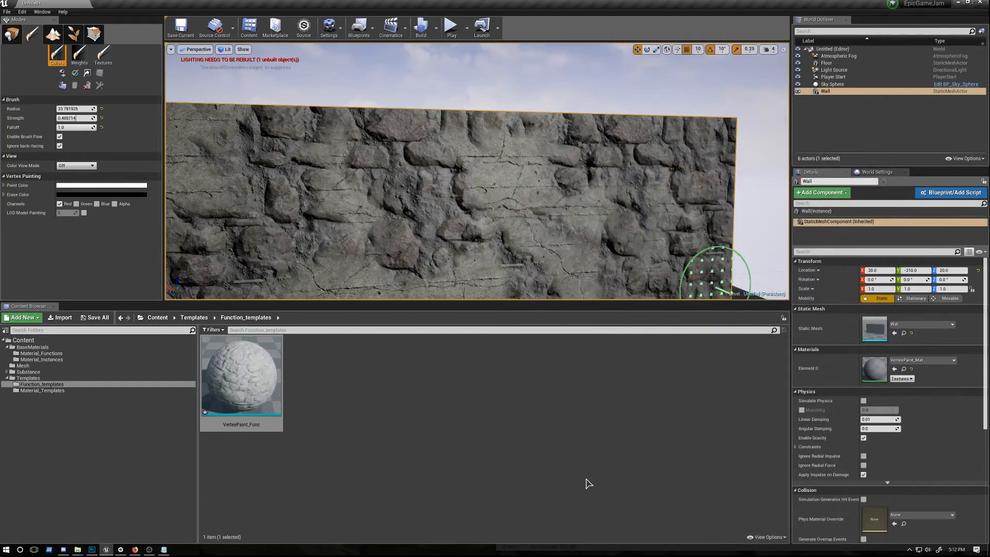
click(402, 455)
right_drag(592, 236, 580, 274)
mouse_move(615, 223)
right_down()
mouse_move(602, 224)
mouse_move(580, 193)
right_up()
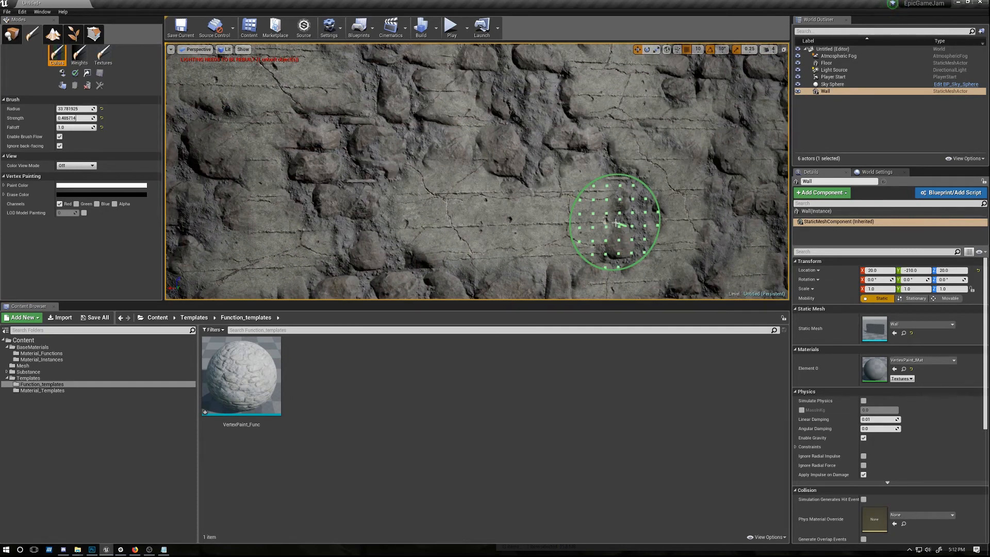
right_drag(546, 215, 541, 210)
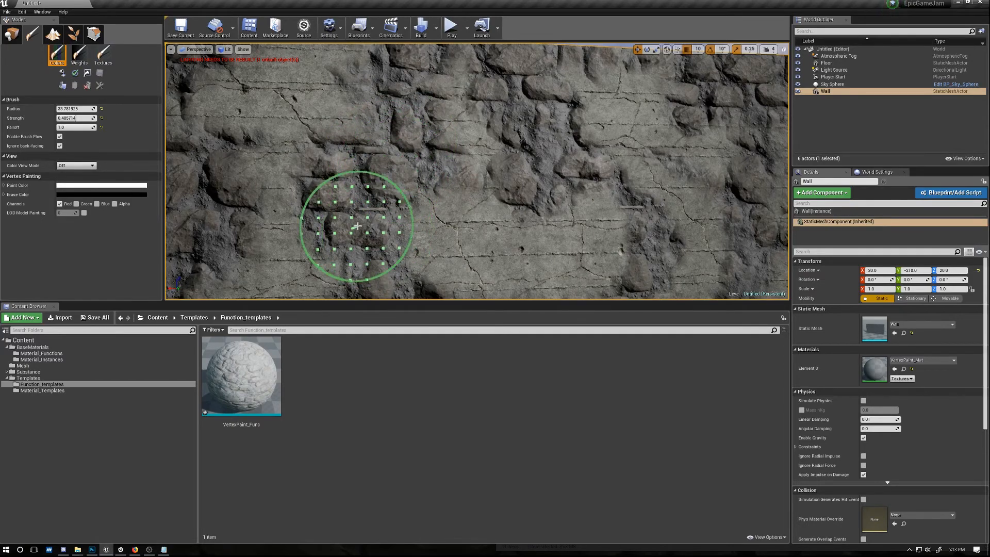
mouse_move(359, 228)
right_down()
mouse_move(413, 230)
mouse_move(380, 243)
right_up()
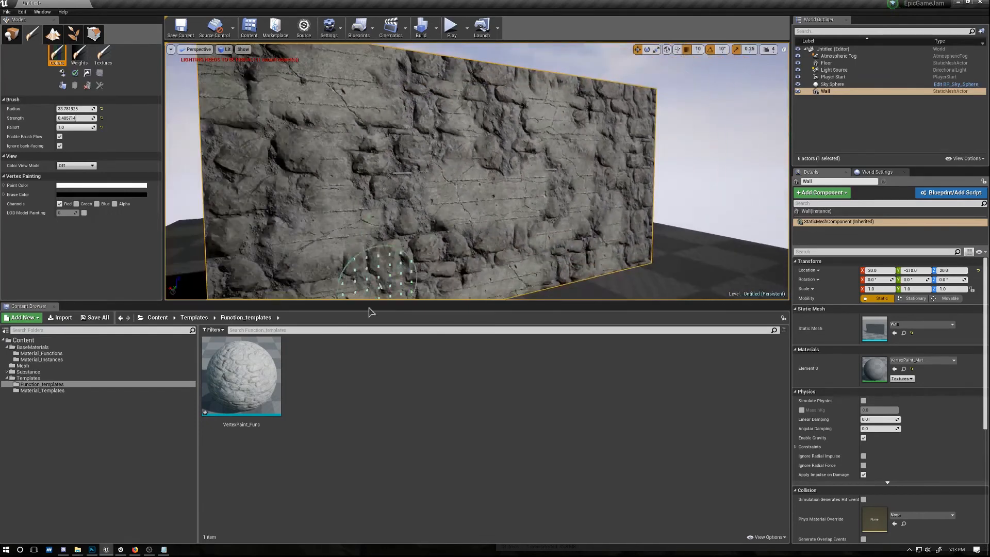
- Create a material instance of VertexPaint_Mat in the Material_Templates folder and name it VertexPaint_Inst_Stone
right_click(263, 361)
click(50, 390)
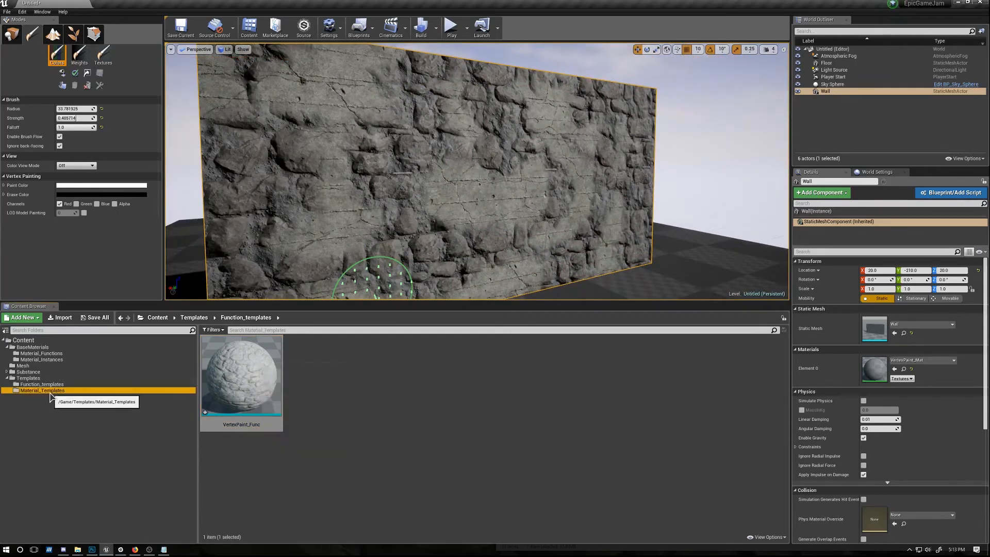
right_click(257, 384)
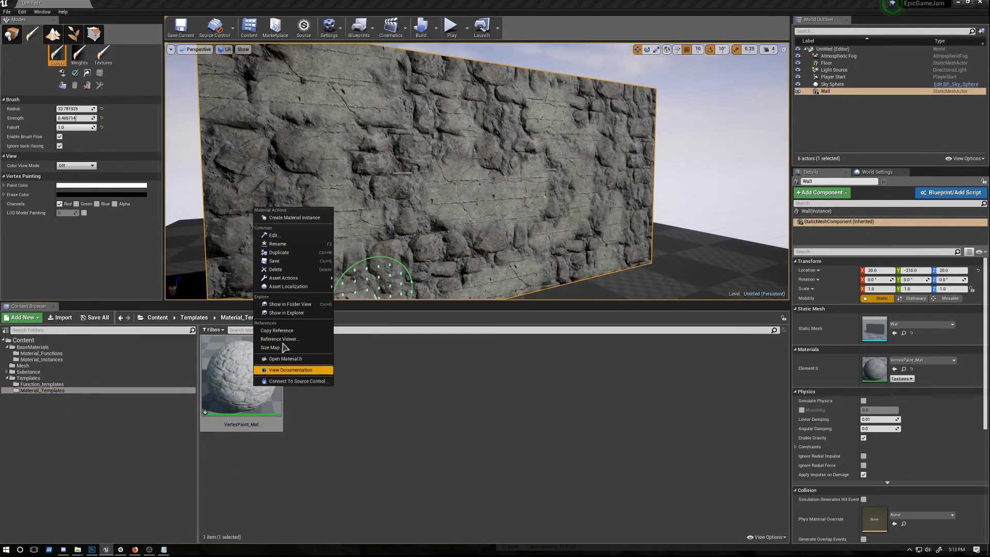
click(312, 218)
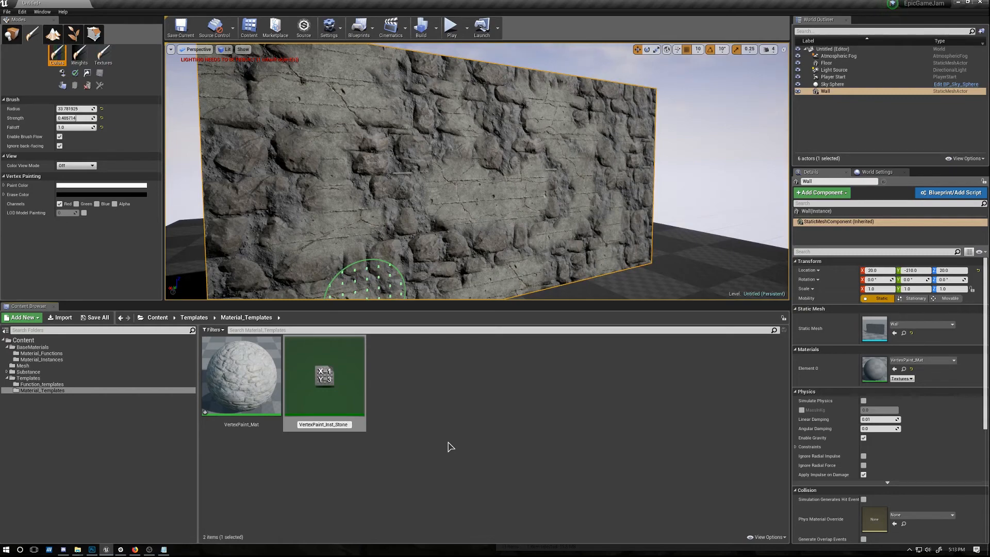
key(Return)
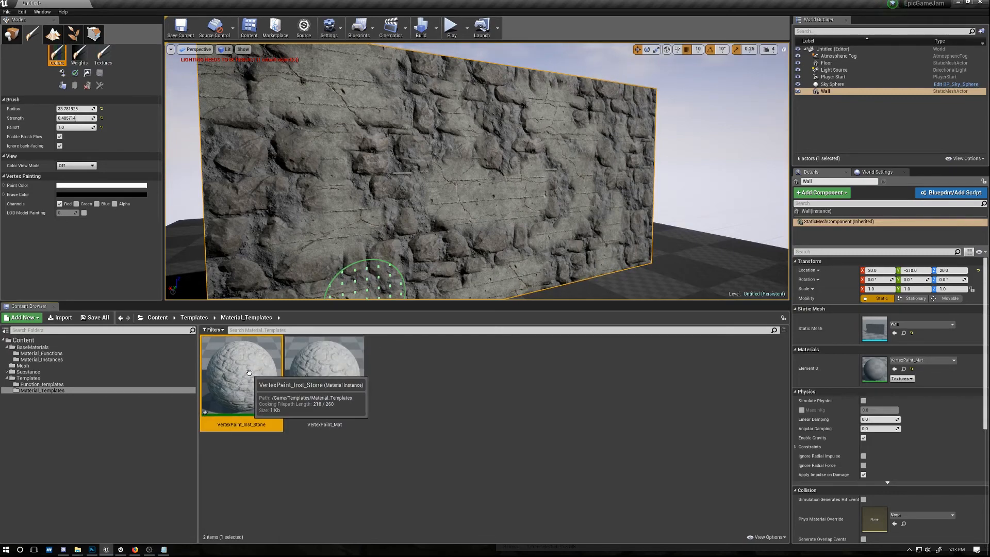
- Open VertexPaint_Inst_Stone and collapse the two ConcreteCracked parameter groups to reach the MaterialName controls
double_click(249, 372)
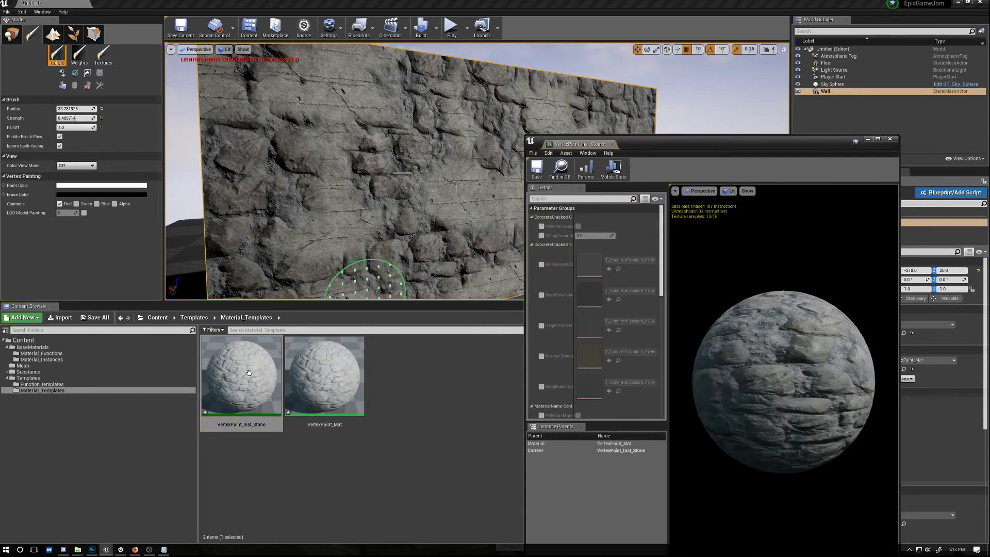
click(539, 217)
click(539, 226)
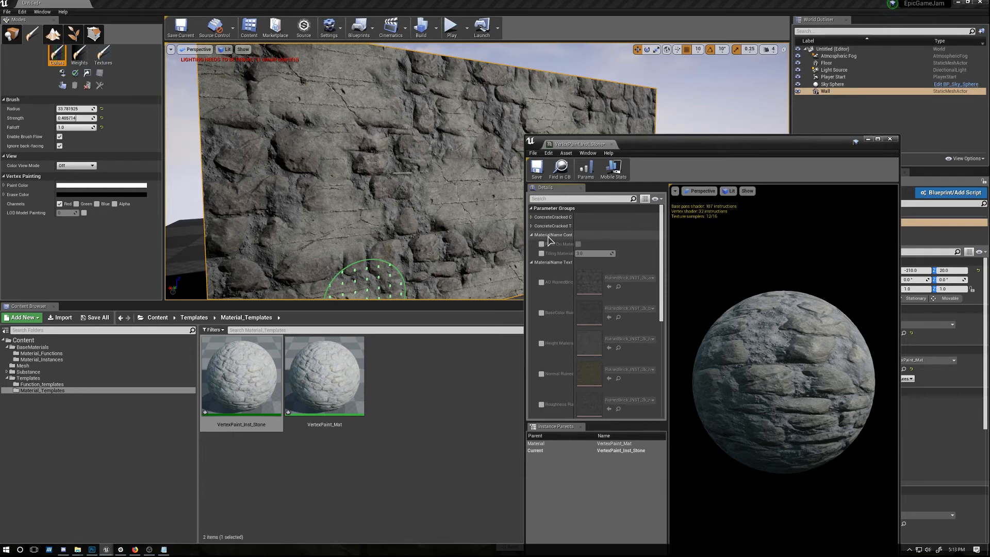
click(560, 236)
click(541, 236)
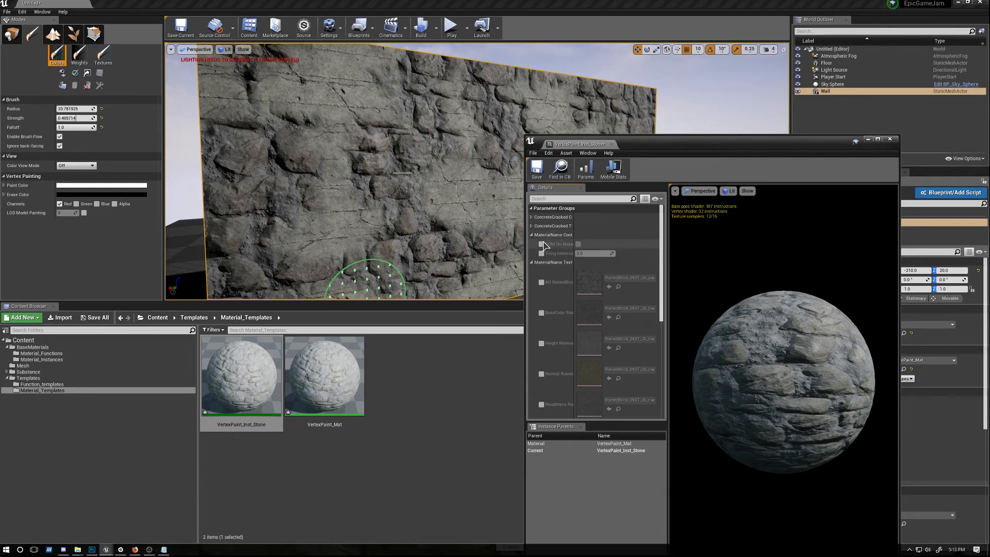
- Override and enable the POM switch in the MaterialName controls, and set the overridden POM Amount to 0.058867
click(540, 245)
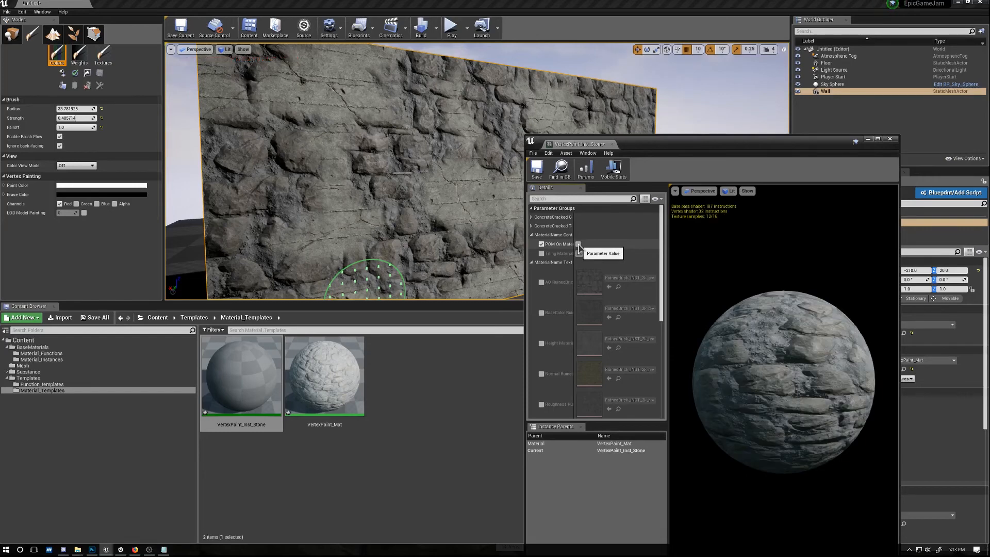
click(578, 245)
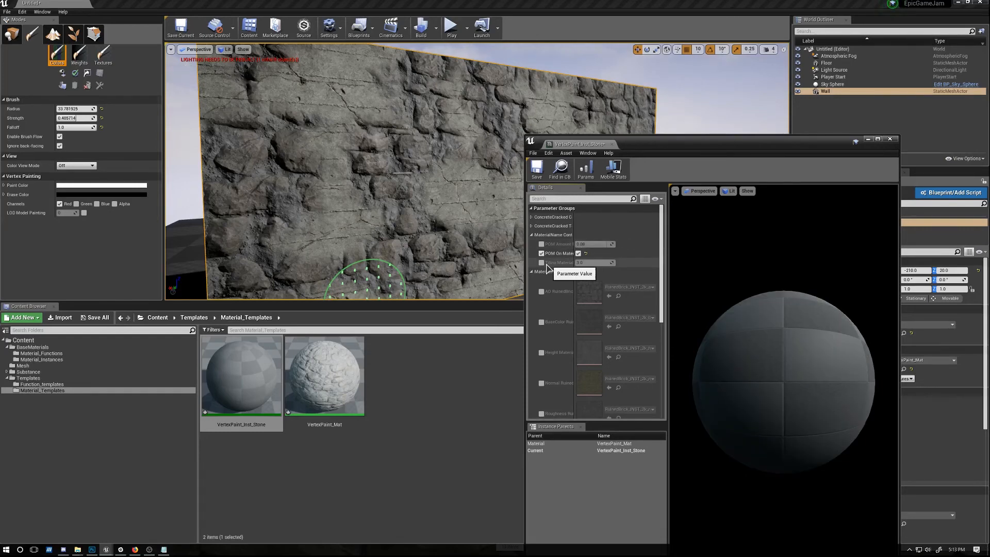
right_drag(430, 251, 439, 226)
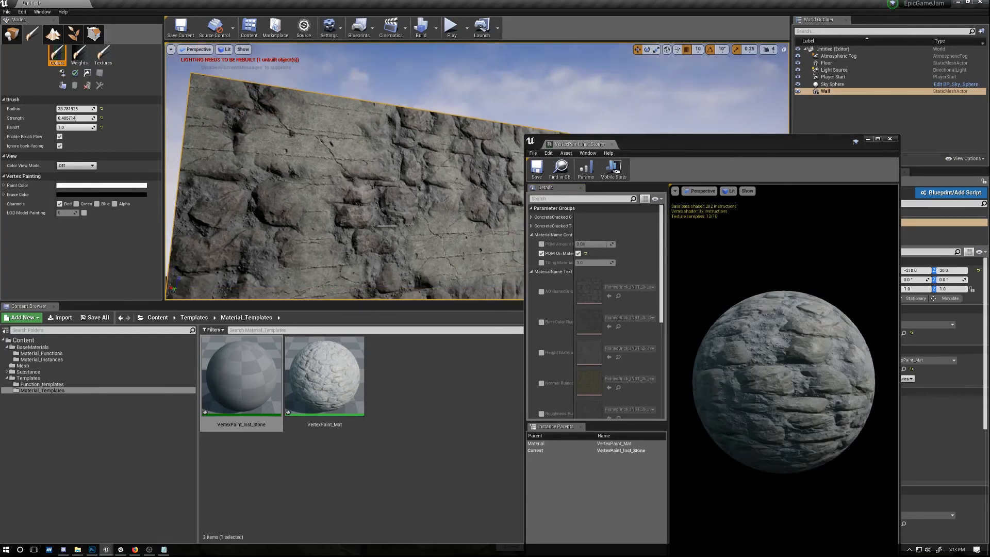
click(541, 244)
mouse_move(605, 244)
mouse_down()
mouse_move(577, 244)
mouse_move(599, 244)
mouse_up()
- Move the instance editor aside, switch to Place mode and assign VertexPaint_Inst_Stone to the wall's material Element 0
drag(657, 147, 545, 316)
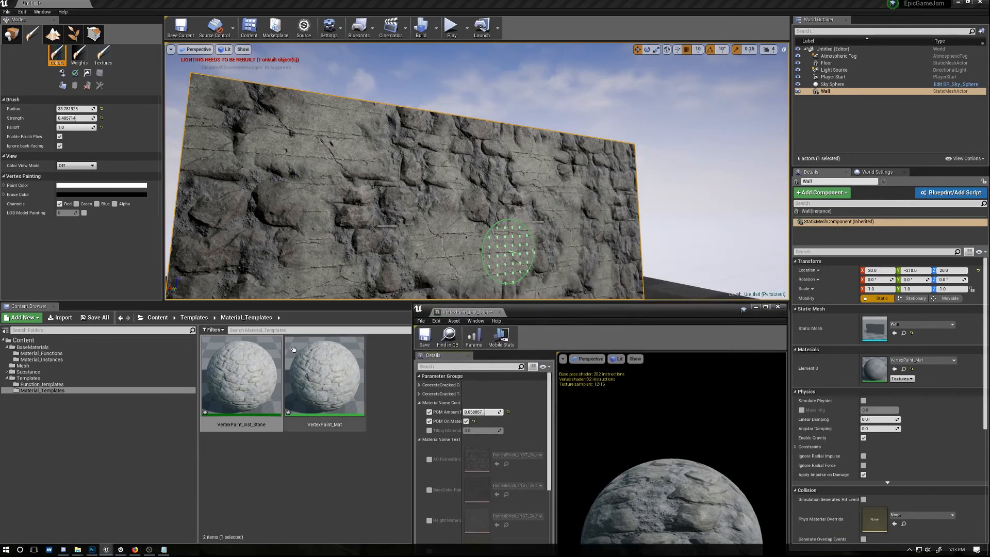
click(12, 35)
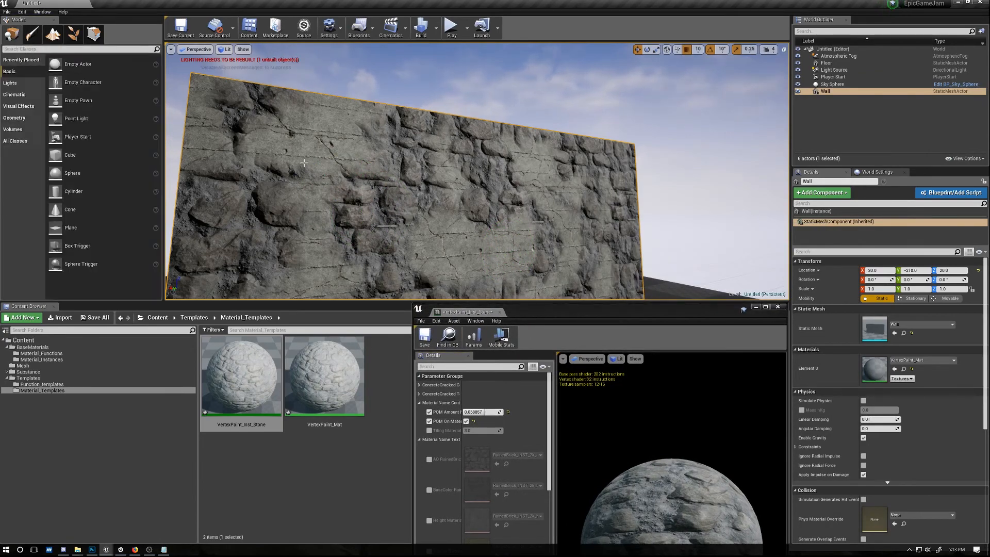
drag(247, 395, 875, 370)
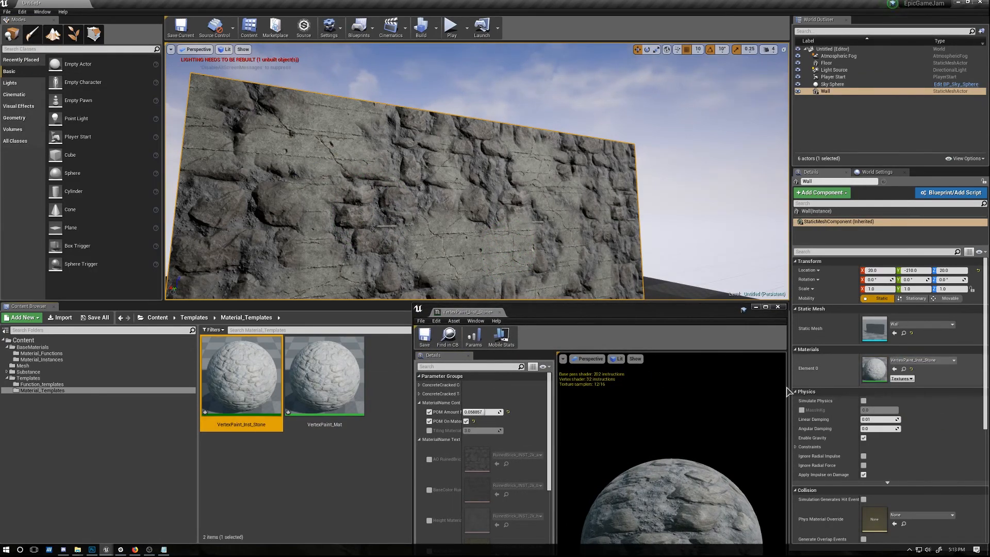
- Set the instance's POM Amount to 0.098286 and reposition the editor window so the wall stays visible
drag(577, 308, 633, 213)
drag(539, 317, 554, 317)
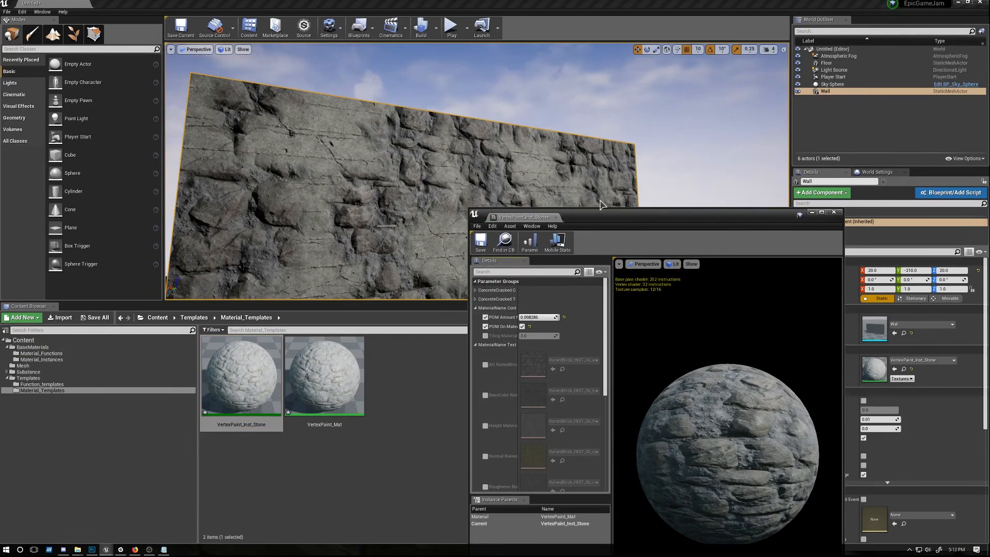
drag(602, 208, 672, 166)
- Override the MaterialName tiling parameter, set it to 4 and check the brick scale on the wall
click(556, 293)
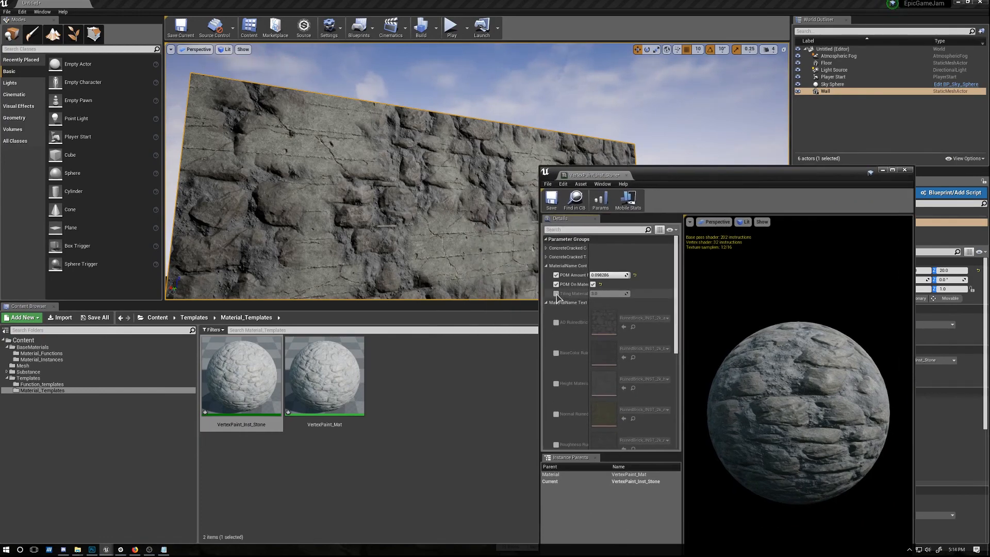
click(597, 293)
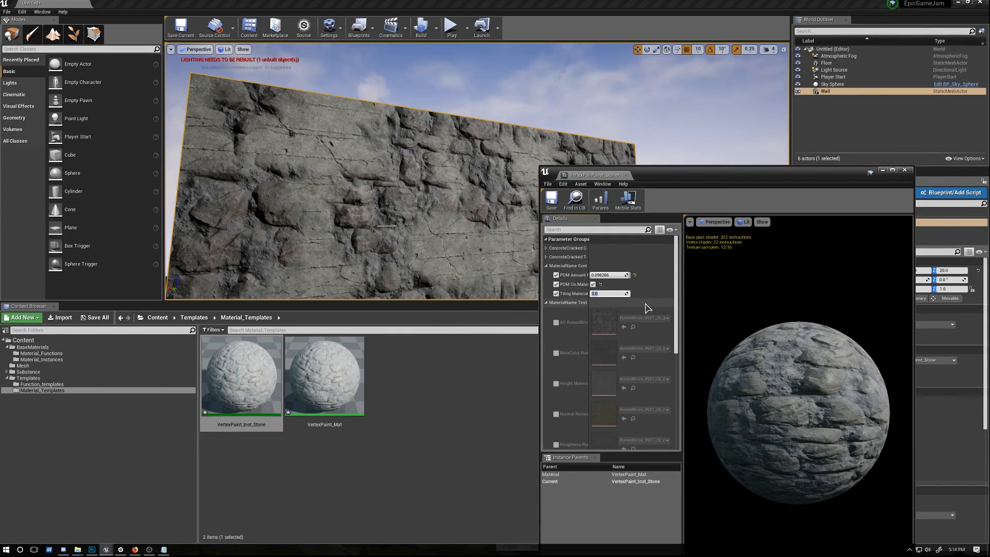
key(Return)
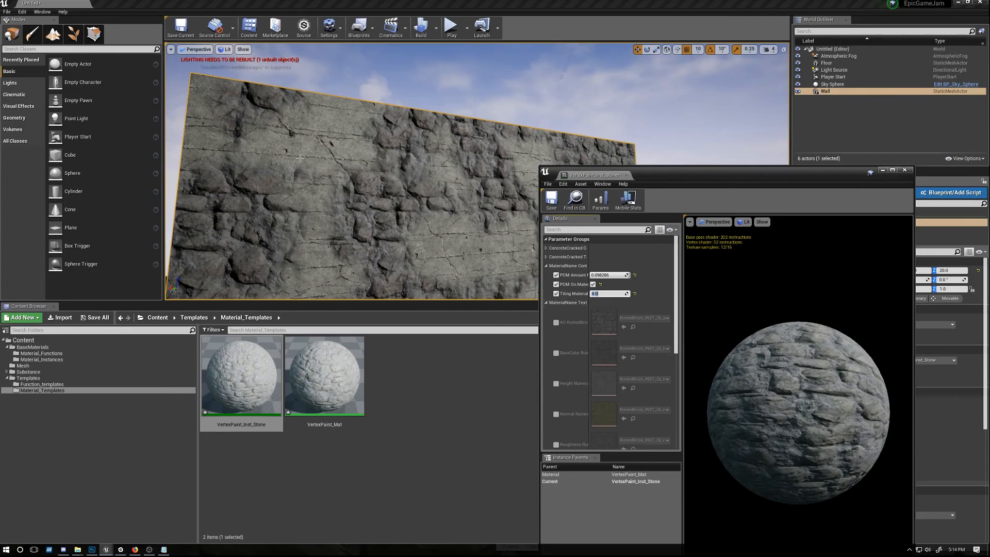
right_drag(300, 157, 299, 180)
scroll(577, 331, down, 5)
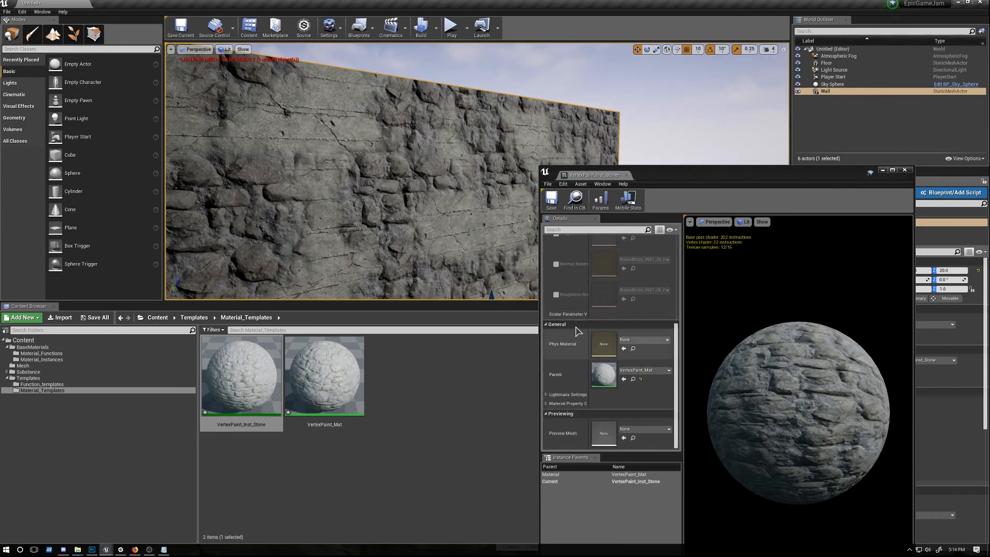
- Review the stone instance's MaterialName texture parameters, then collapse the MaterialName texture and control groups
scroll(577, 330, up, 5)
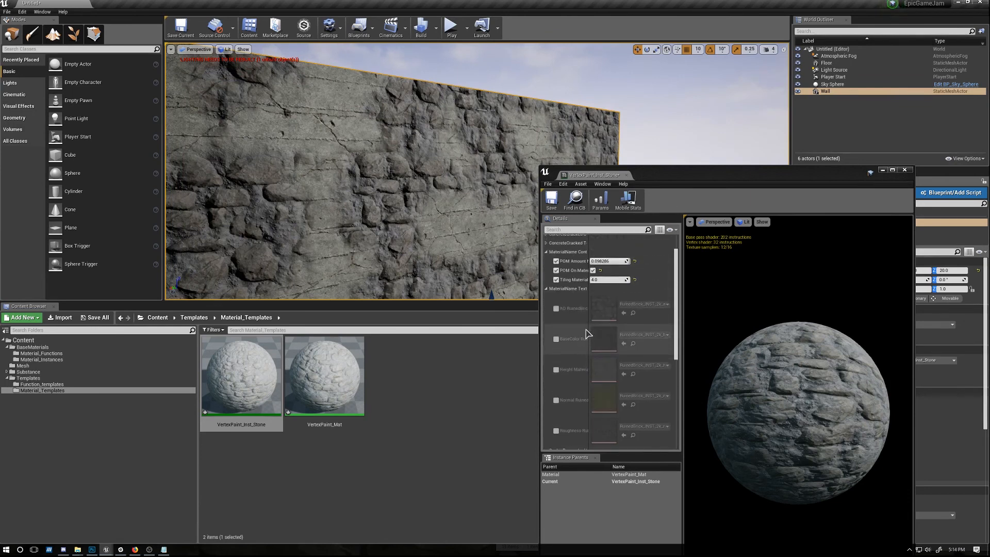
scroll(586, 334, down, 3)
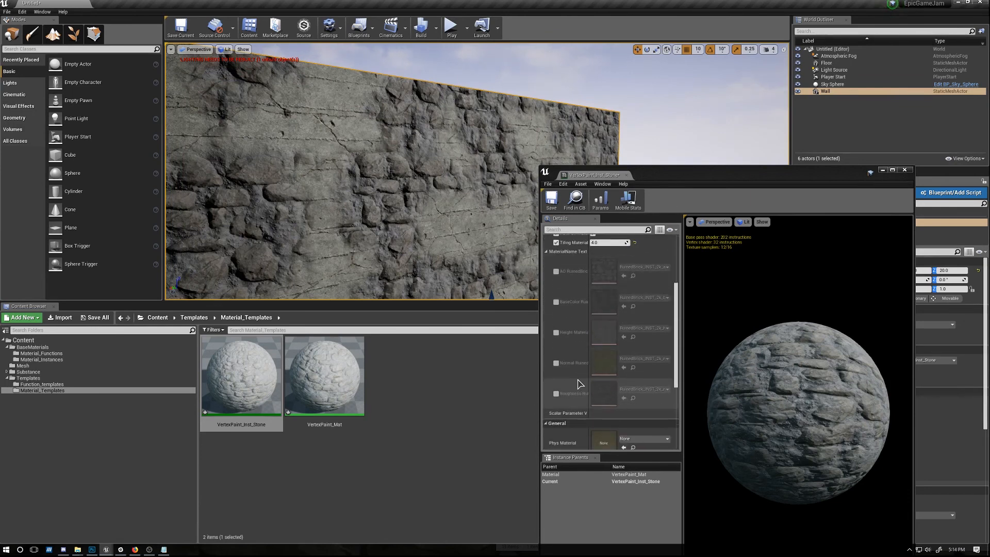
scroll(577, 384, up, 4)
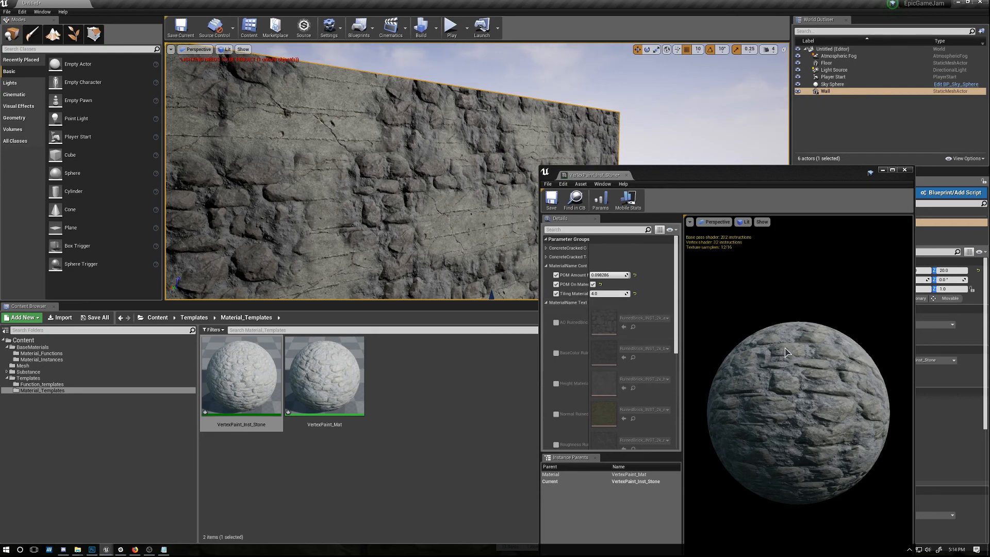
scroll(789, 353, down, 4)
scroll(796, 356, up, 4)
click(545, 302)
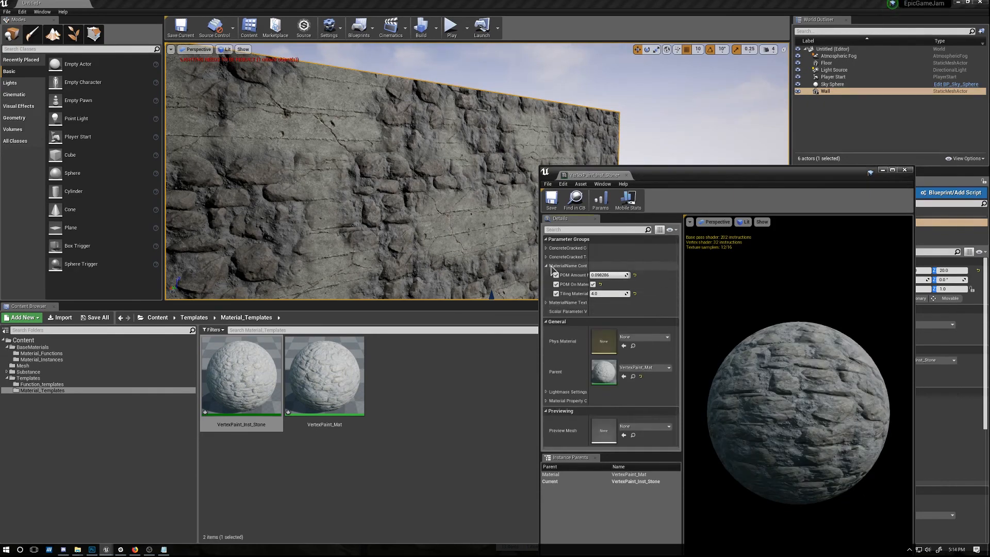
click(545, 266)
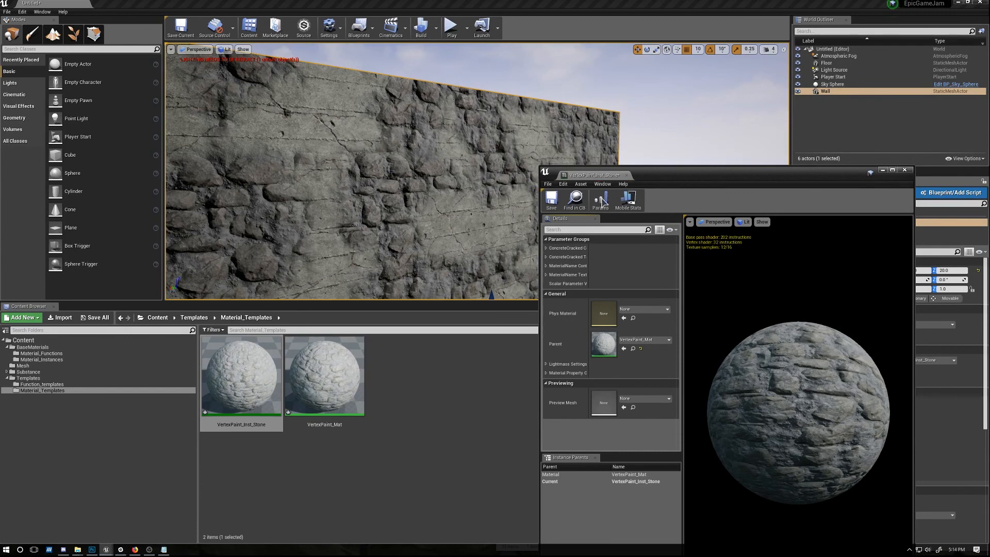
- Save VertexPaint_Inst_Stone, select VertexPaint_Mat in the Material_Templates folder and close the instance editor
click(222, 386)
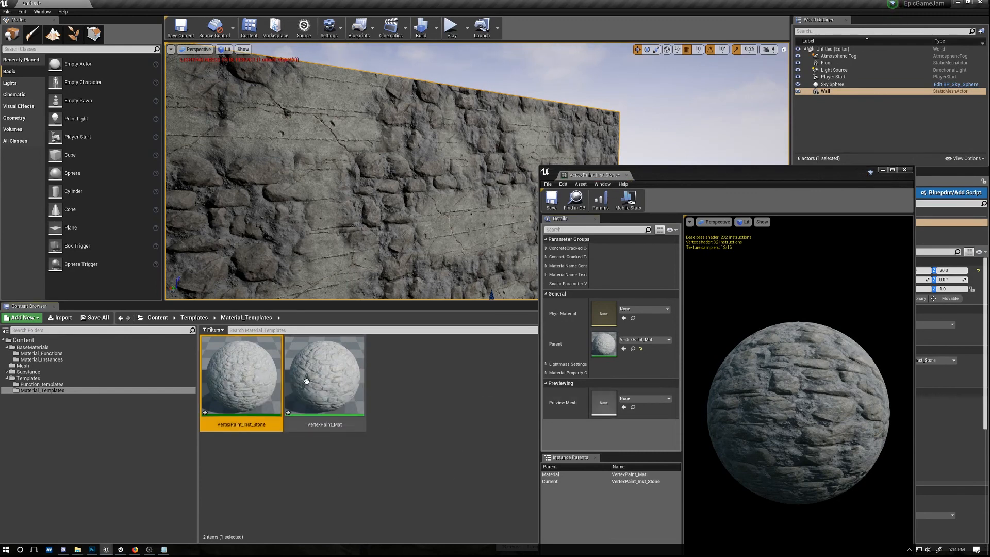
key(ctrl+s)
click(321, 384)
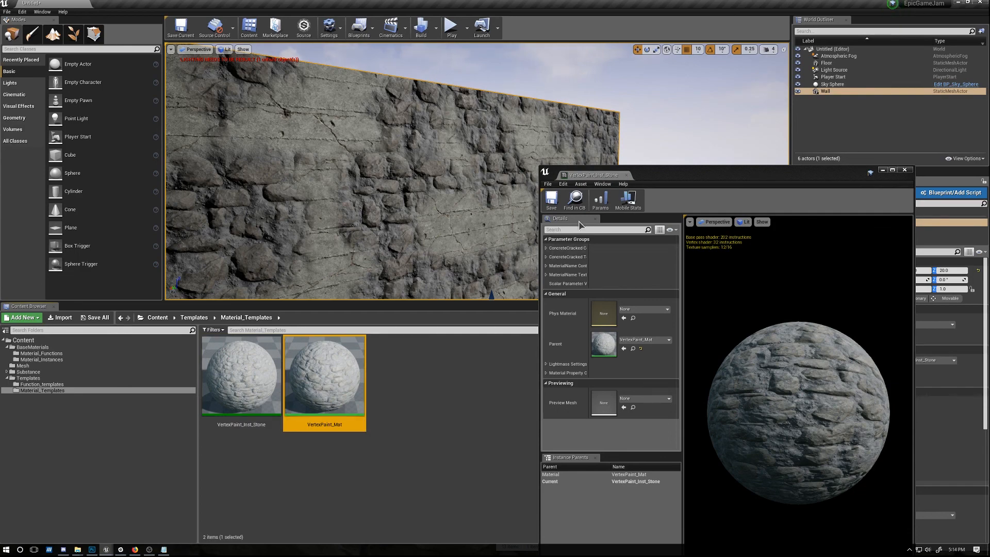
click(626, 175)
- Switch to Paint mode and vertex-paint strokes across the wall's stone areas to blend in more cracked concrete
right_drag(485, 210, 485, 210)
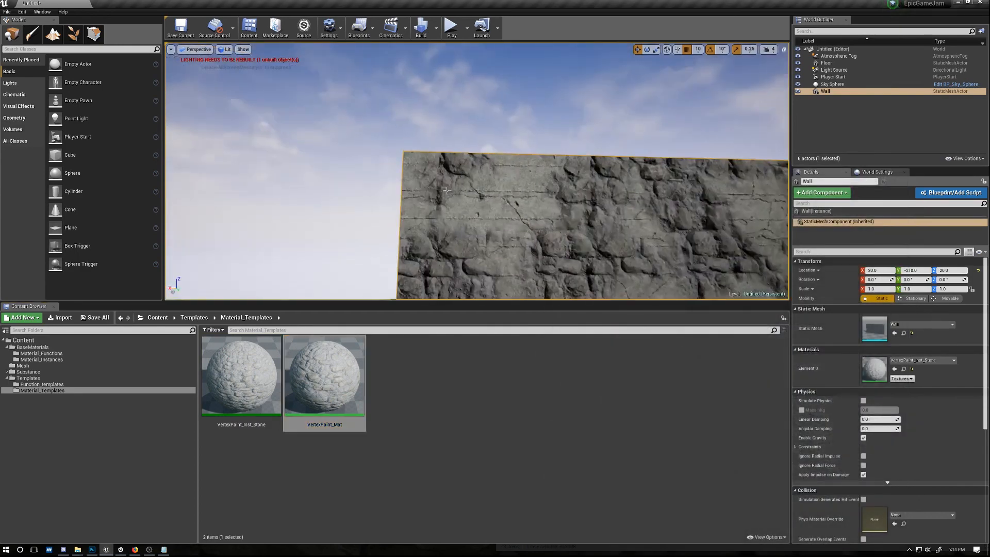
click(32, 34)
mouse_move(510, 201)
mouse_down()
mouse_move(529, 222)
mouse_move(562, 230)
mouse_up()
right_drag(562, 231, 561, 230)
mouse_move(520, 160)
mouse_down()
mouse_move(504, 144)
mouse_move(613, 131)
mouse_move(629, 165)
mouse_move(529, 183)
mouse_move(565, 223)
mouse_move(598, 202)
mouse_up()
right_drag(613, 197, 573, 210)
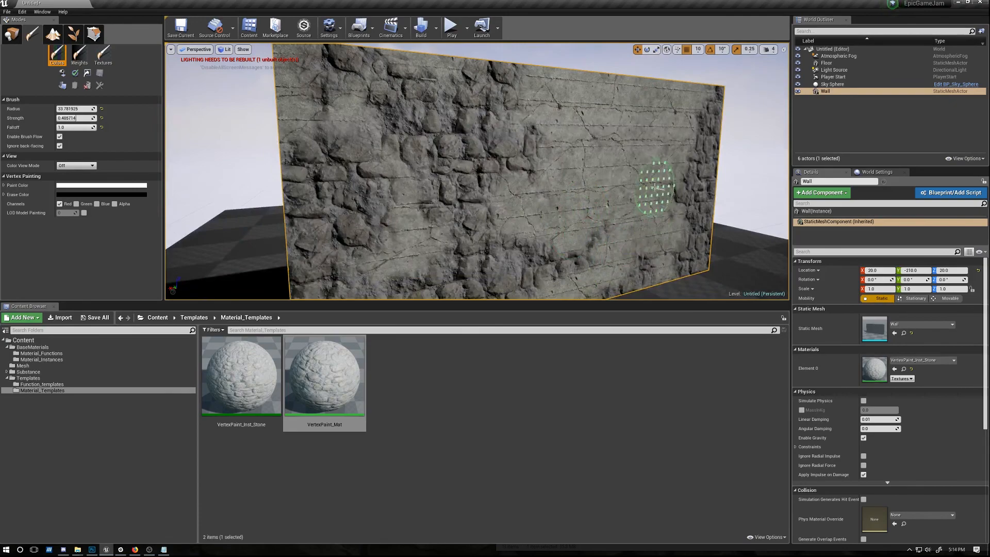